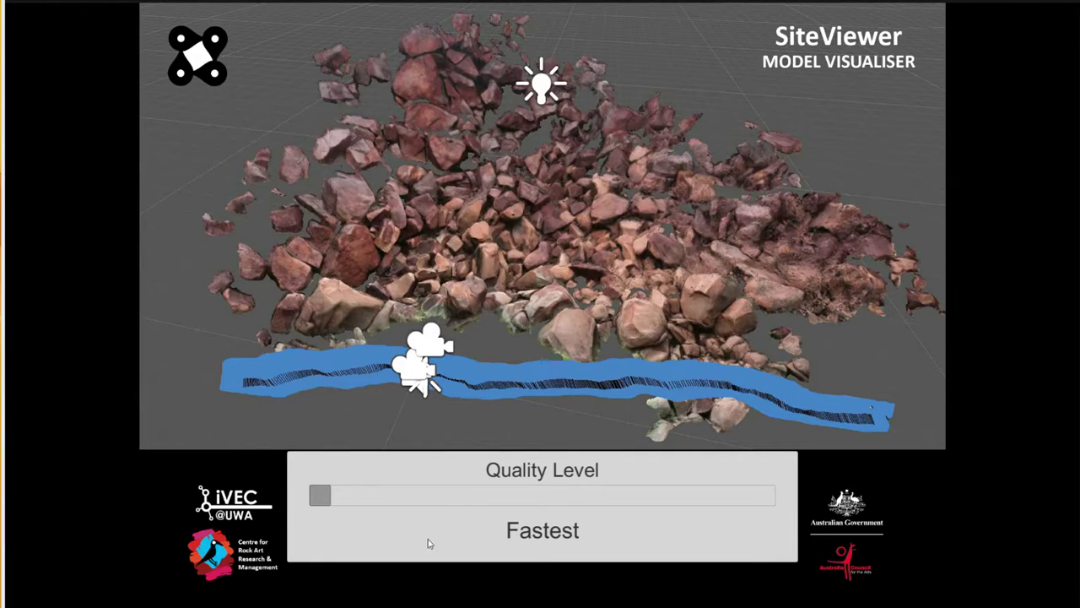
- Try the Good and Simple rendering quality levels, then drop the quality back to Fastest
{"action": "mouse_move", "coordinate": [321, 496]}
{"action": "left_mouse_down"}
{"action": "mouse_move", "coordinate": [768, 501]}
{"action": "mouse_move", "coordinate": [321, 501]}
{"action": "left_mouse_up"}
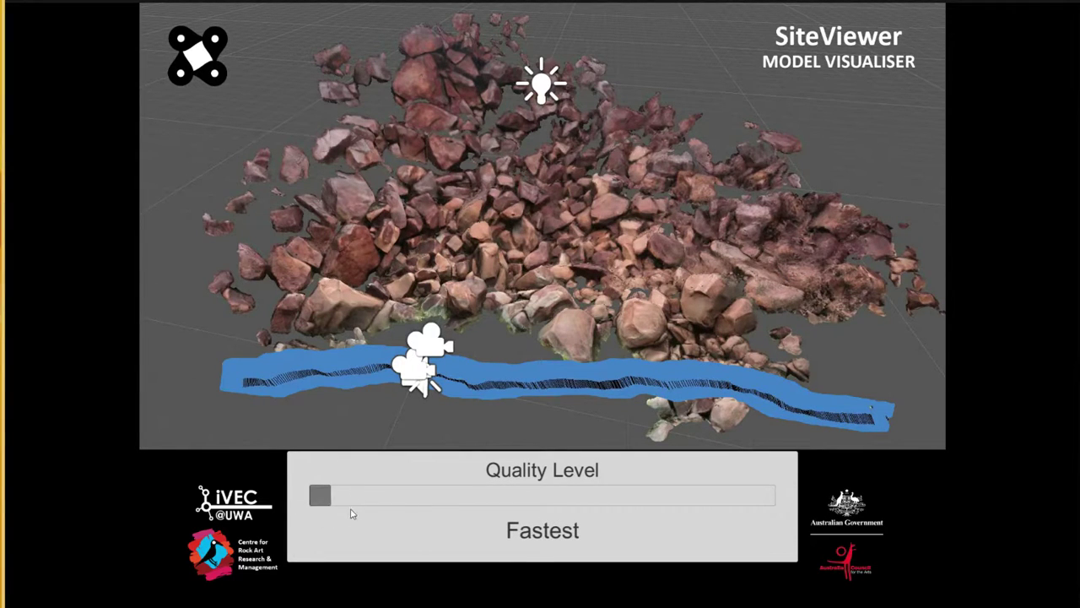
{"action": "left_click_drag", "start_coordinate": [363, 502], "coordinate": [776, 506]}
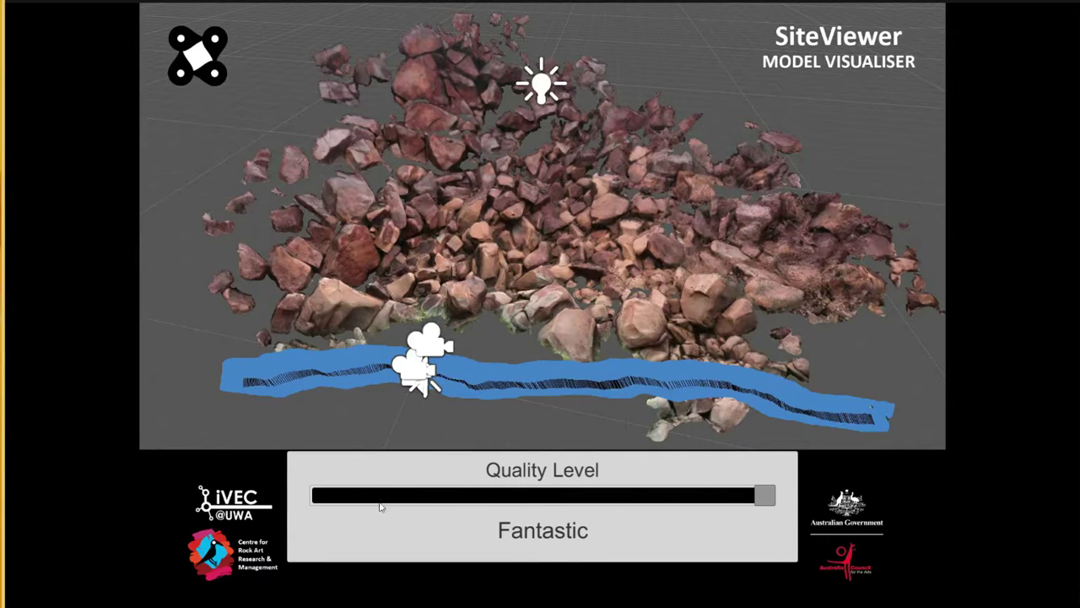
{"action": "left_click", "coordinate": [336, 501]}
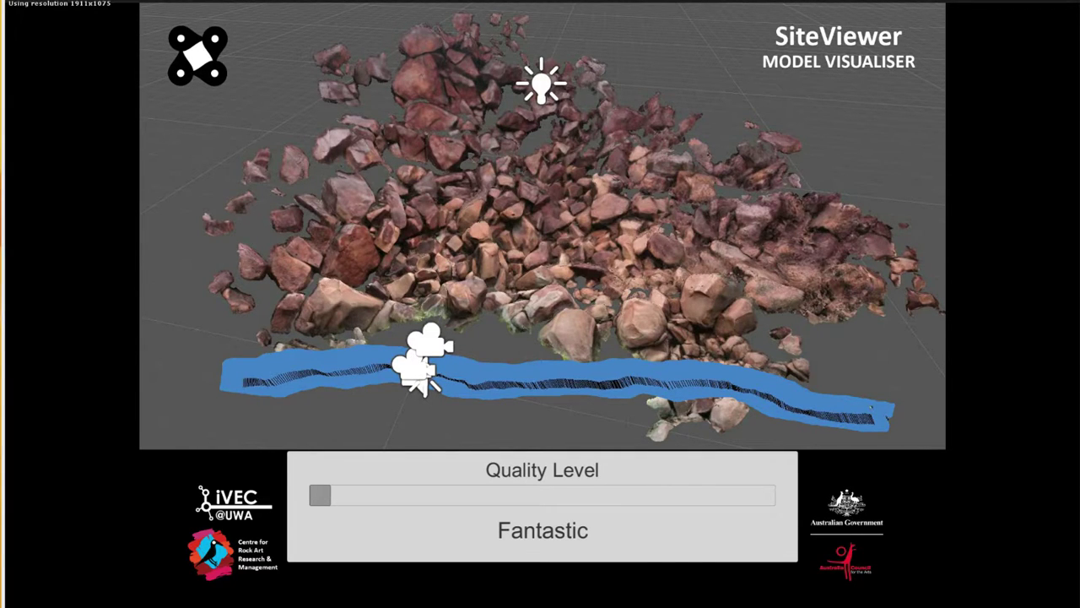
- Switch from SiteViewer to the Chrome window showing the Agisoft PhotoScan homepage
{"action": "key", "text": "alt+Tab"}
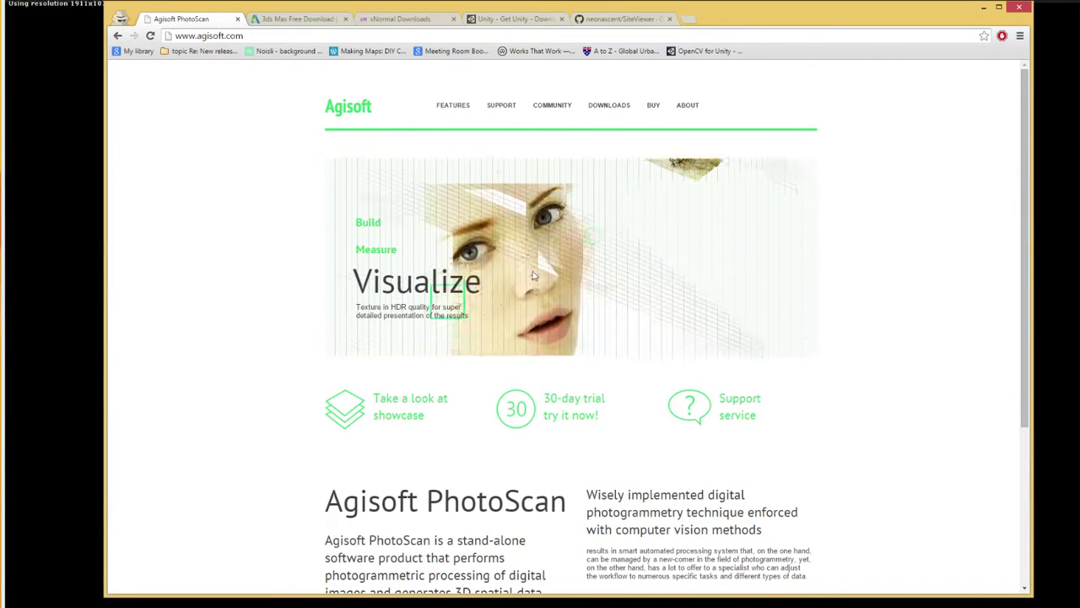
- Glance over the Agisoft page, then bring up the 3ds Max free education download page
{"action": "scroll", "coordinate": [810, 291], "scroll_direction": "down", "scroll_amount": 2}
{"action": "scroll", "coordinate": [806, 296], "scroll_direction": "up", "scroll_amount": 2}
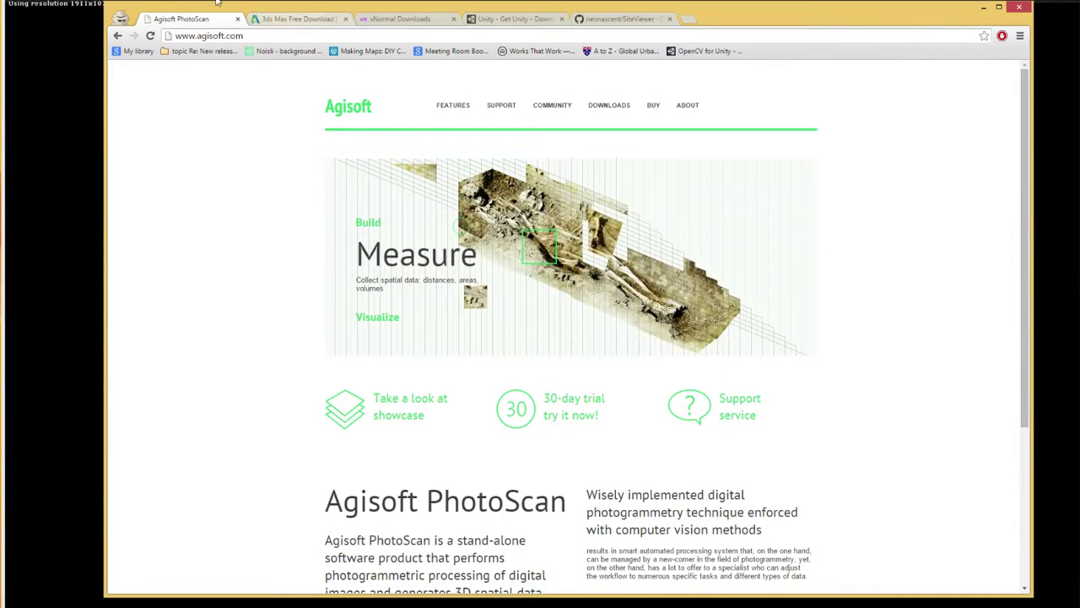
{"action": "left_click", "coordinate": [298, 19]}
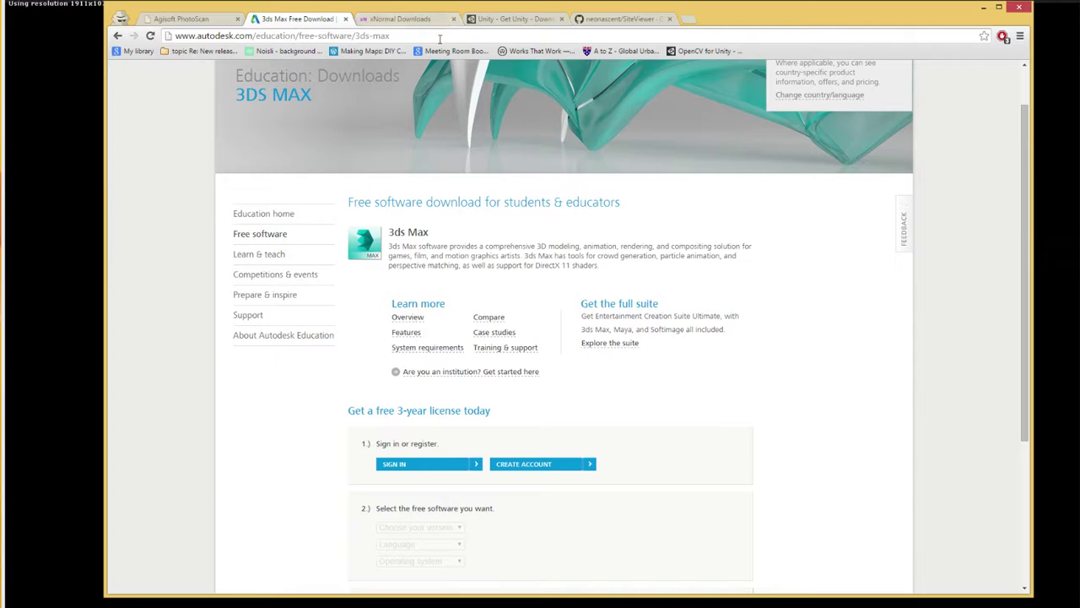
- Select and deselect the page's web address, then bring up the xNormal Downloads page
{"action": "left_click", "coordinate": [398, 37]}
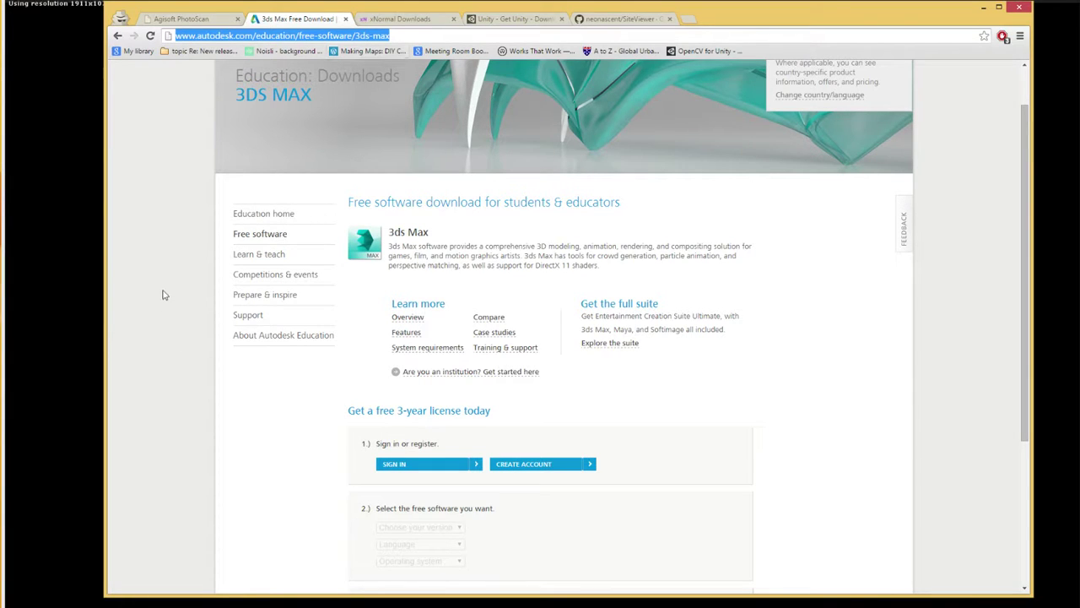
{"action": "left_click", "coordinate": [327, 301]}
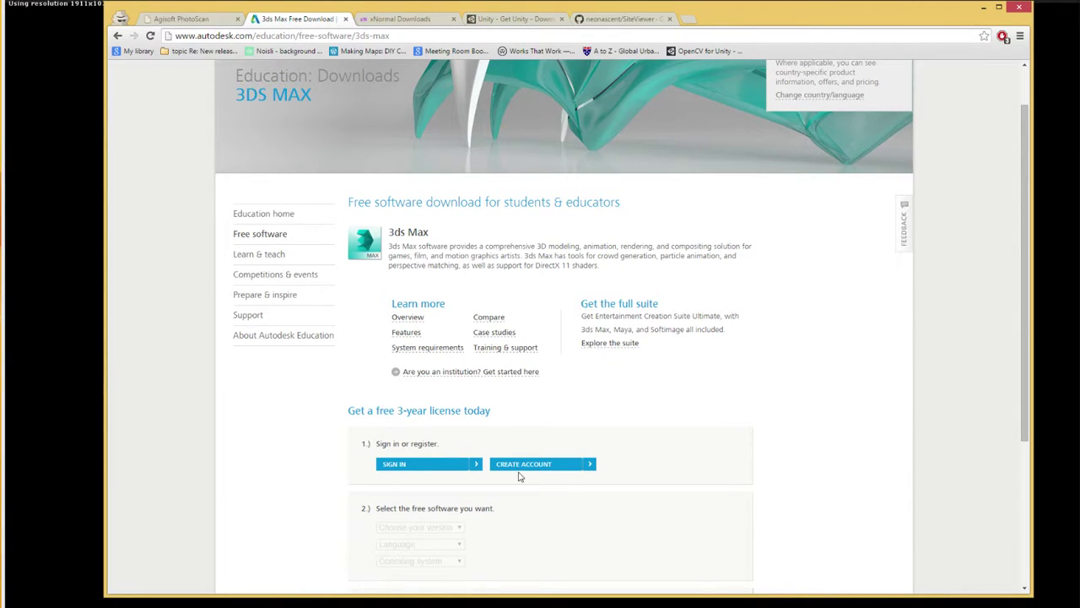
{"action": "left_click", "coordinate": [396, 19]}
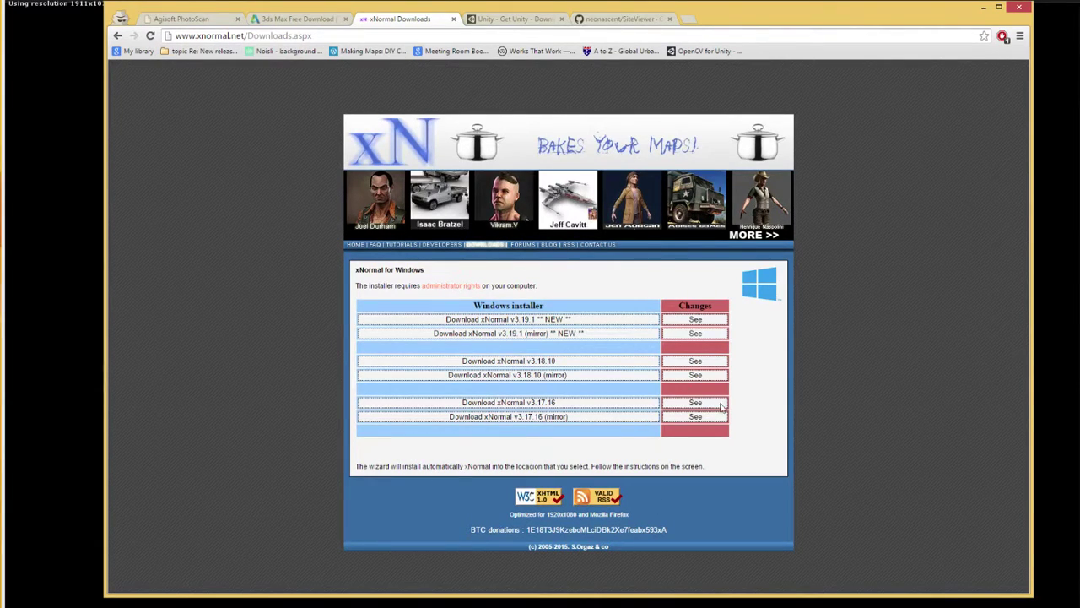
- Switch to the Unity Download page at unity3d.com/get-unity/download
{"action": "left_click", "coordinate": [515, 18]}
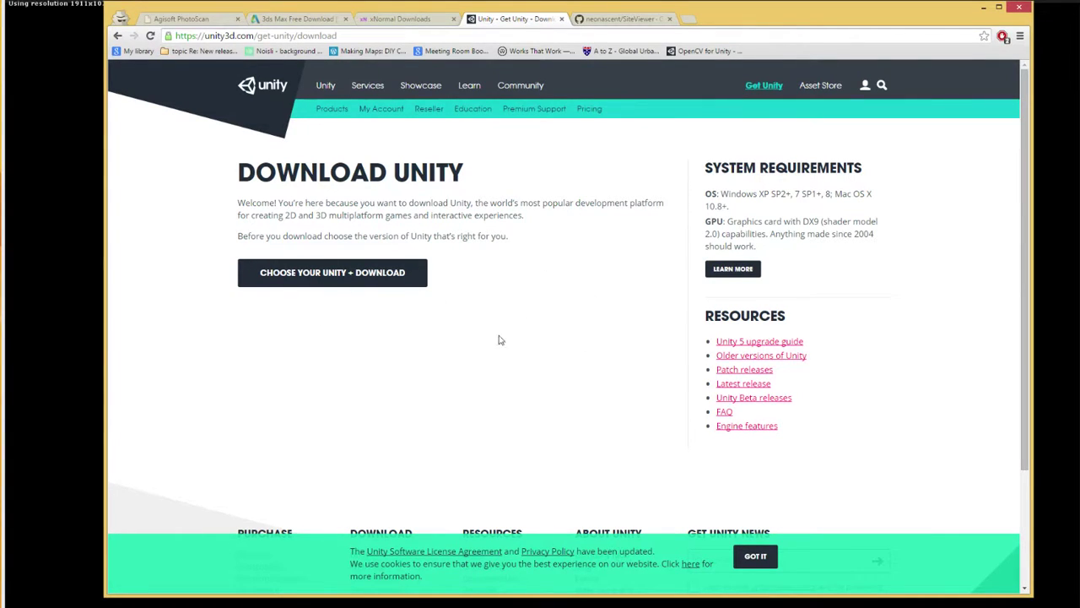
- Open 'Choose your Unity + Download' and scroll through the Personal vs Professional feature comparison
{"action": "left_click", "coordinate": [332, 282]}
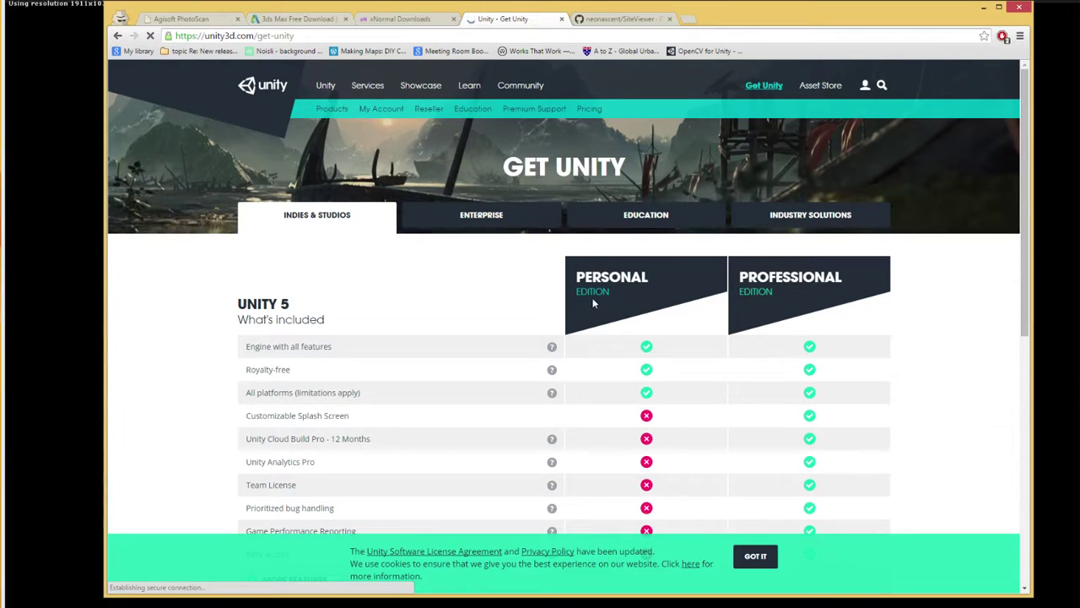
{"action": "scroll", "coordinate": [626, 287], "scroll_direction": "down", "scroll_amount": 3}
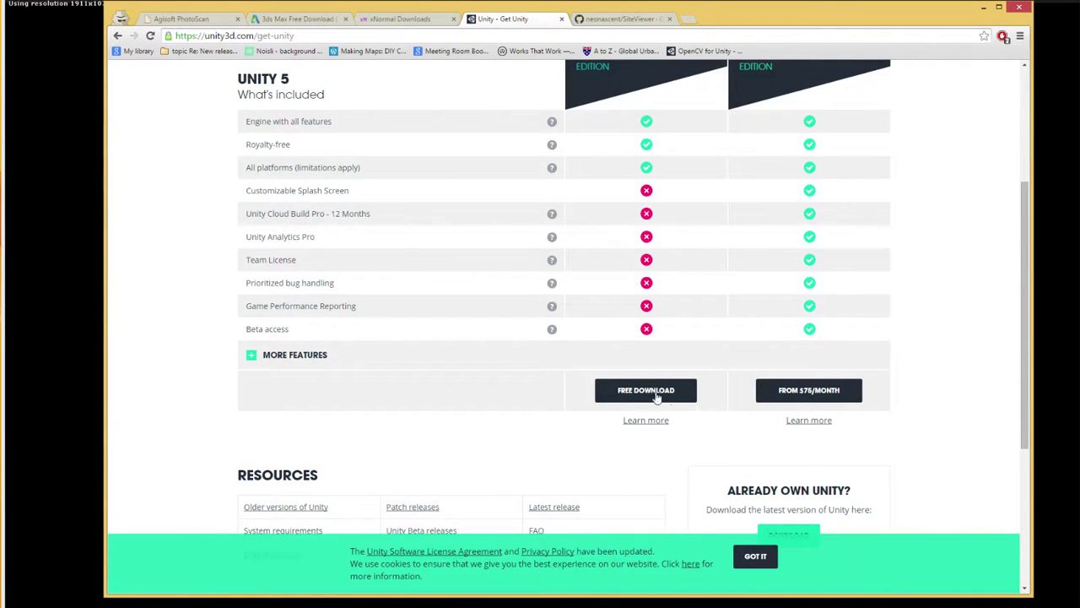
{"action": "scroll", "coordinate": [524, 254], "scroll_direction": "up", "scroll_amount": 3}
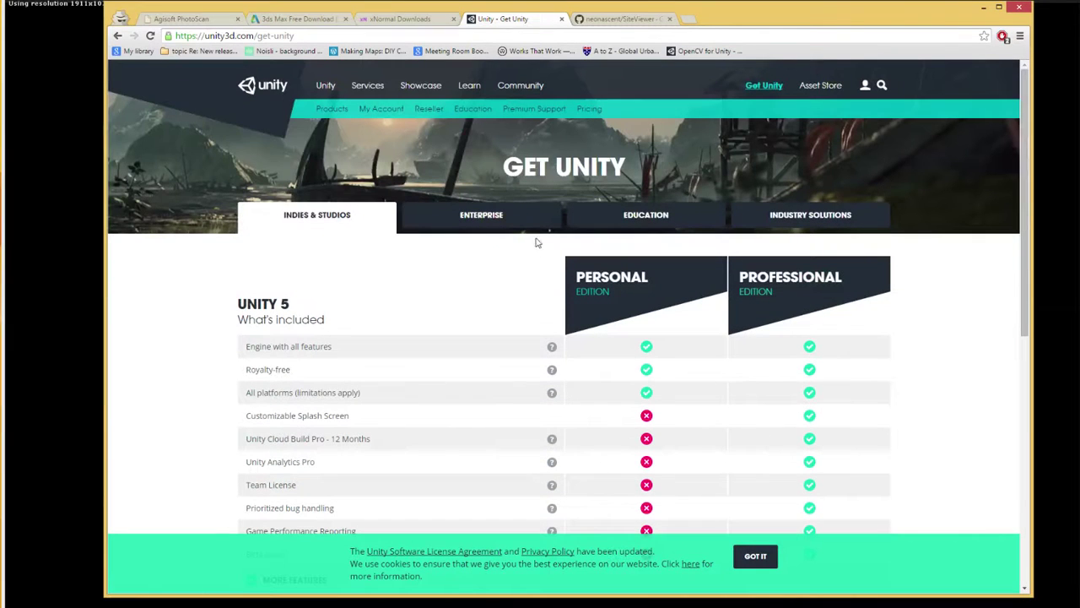
- Cycle through the PhotoScan, 3ds Max, xNormal and Unity pages, ending on the SiteViewer GitHub repository
{"action": "left_click", "coordinate": [613, 23]}
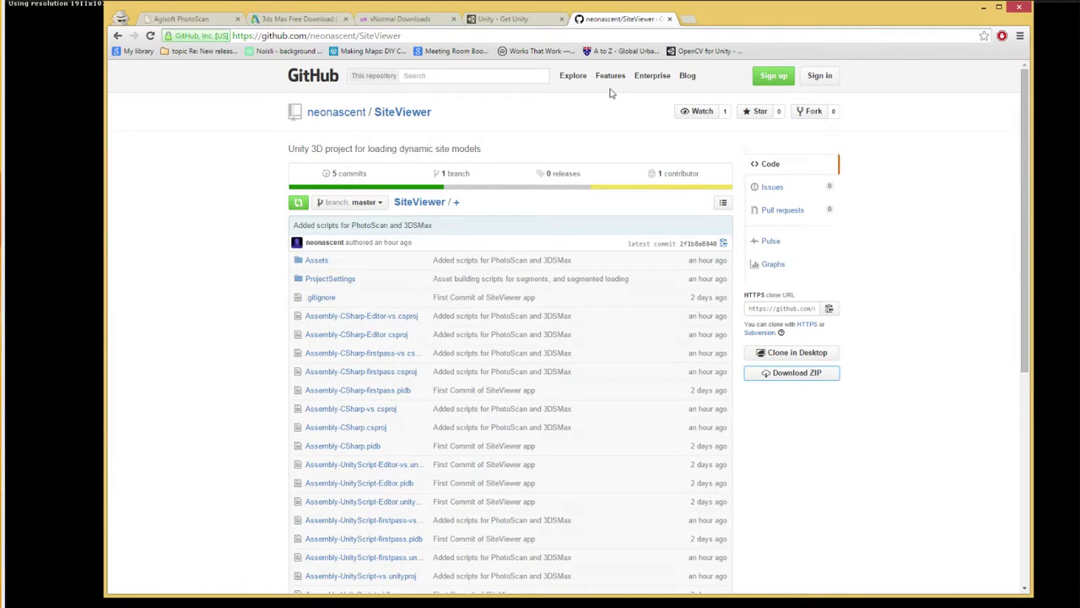
{"action": "left_click", "coordinate": [207, 20]}
{"action": "left_click", "coordinate": [297, 19]}
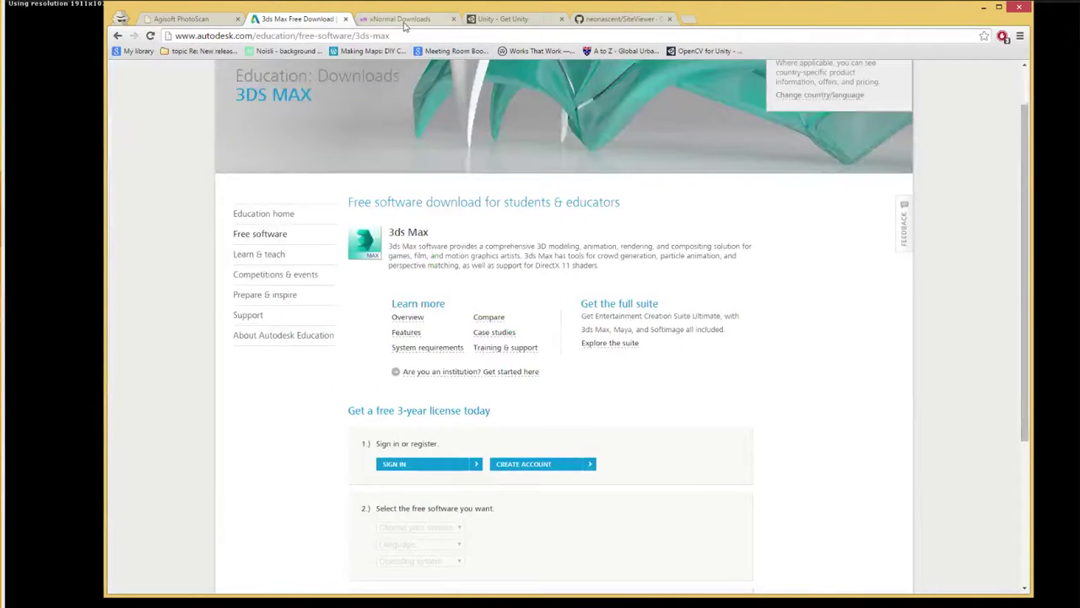
{"action": "left_click", "coordinate": [404, 25]}
{"action": "left_click", "coordinate": [512, 26]}
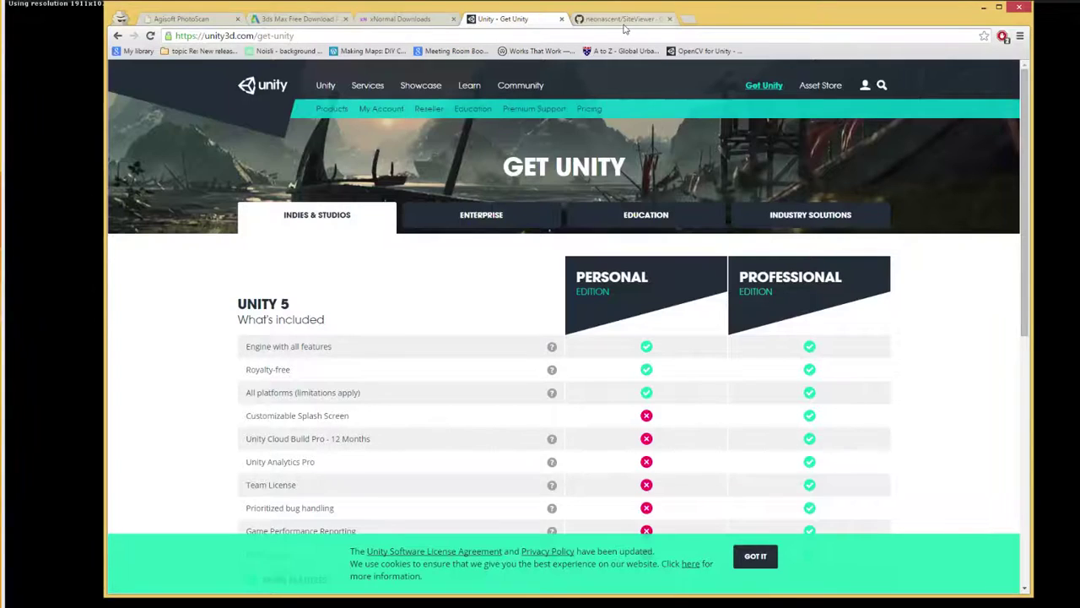
{"action": "left_click", "coordinate": [622, 25]}
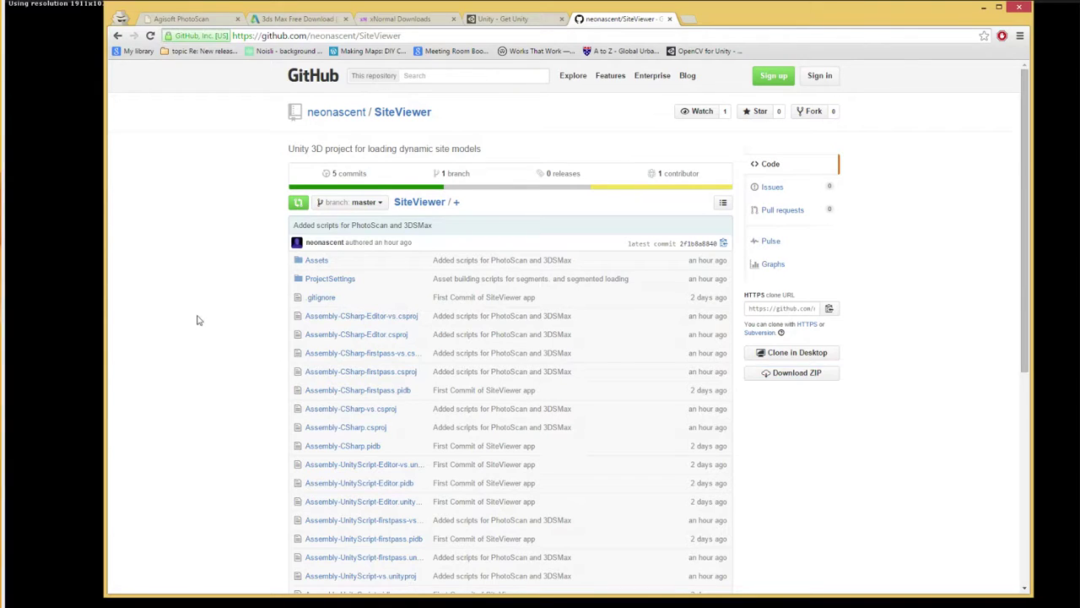
- Scroll through the SiteViewer GitHub repository page and click near its download button
{"action": "scroll", "coordinate": [336, 315], "scroll_direction": "down", "scroll_amount": 2}
{"action": "scroll", "coordinate": [337, 316], "scroll_direction": "down", "scroll_amount": 2}
{"action": "scroll", "coordinate": [357, 316], "scroll_direction": "up", "scroll_amount": 5}
{"action": "left_click", "coordinate": [775, 379]}
- Download the repository as a ZIP and open SiteViewer-master (1).zip from the download shelf
{"action": "left_click", "coordinate": [789, 373]}
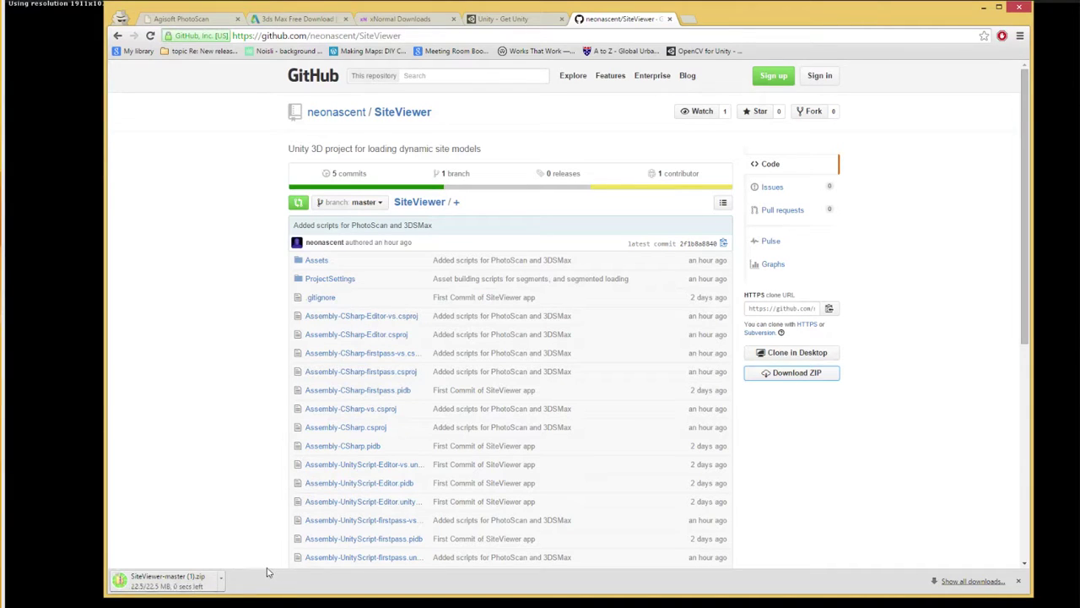
{"action": "left_click", "coordinate": [210, 586]}
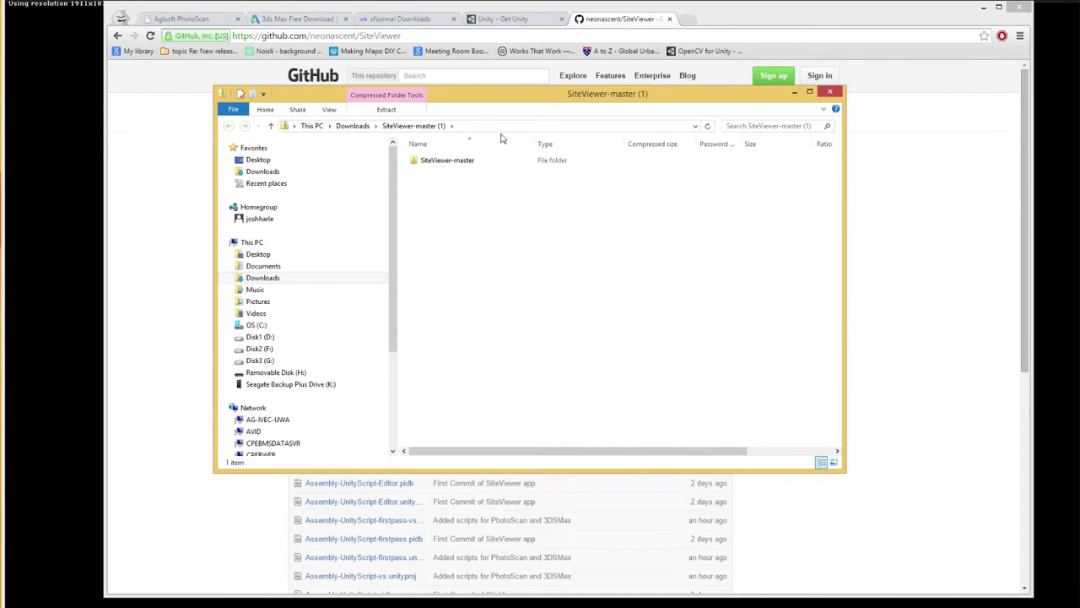
- Close the zip window, move the SiteViewer-master folder window right, and browse its project files
{"action": "left_click", "coordinate": [831, 93]}
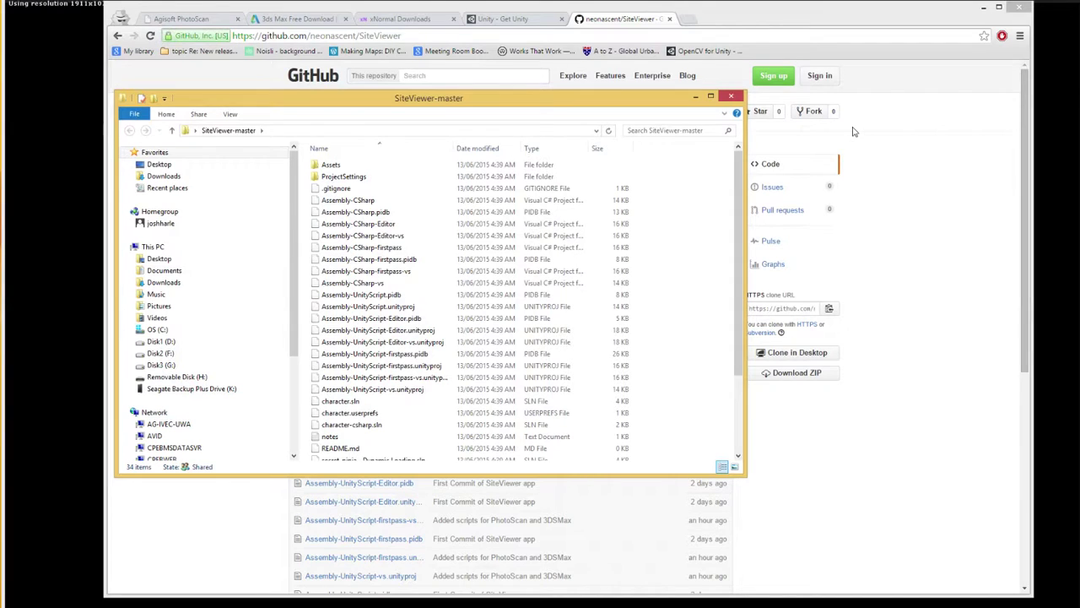
{"action": "left_click_drag", "start_coordinate": [284, 95], "coordinate": [430, 82]}
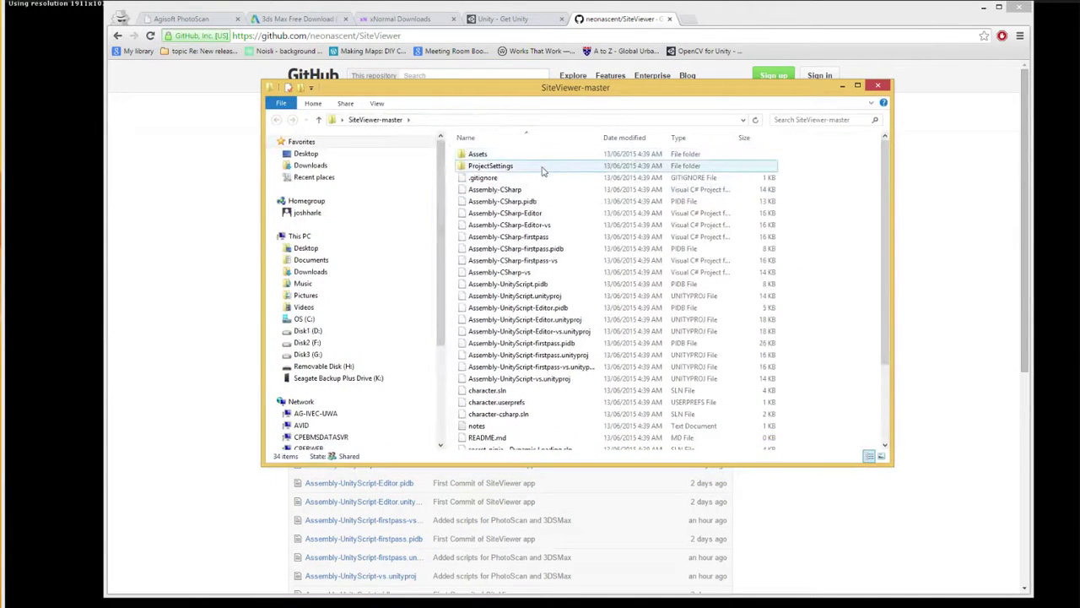
{"action": "scroll", "coordinate": [869, 219], "scroll_direction": "down", "scroll_amount": 3}
{"action": "scroll", "coordinate": [869, 219], "scroll_direction": "up", "scroll_amount": 3}
{"action": "scroll", "coordinate": [869, 219], "scroll_direction": "down", "scroll_amount": 3}
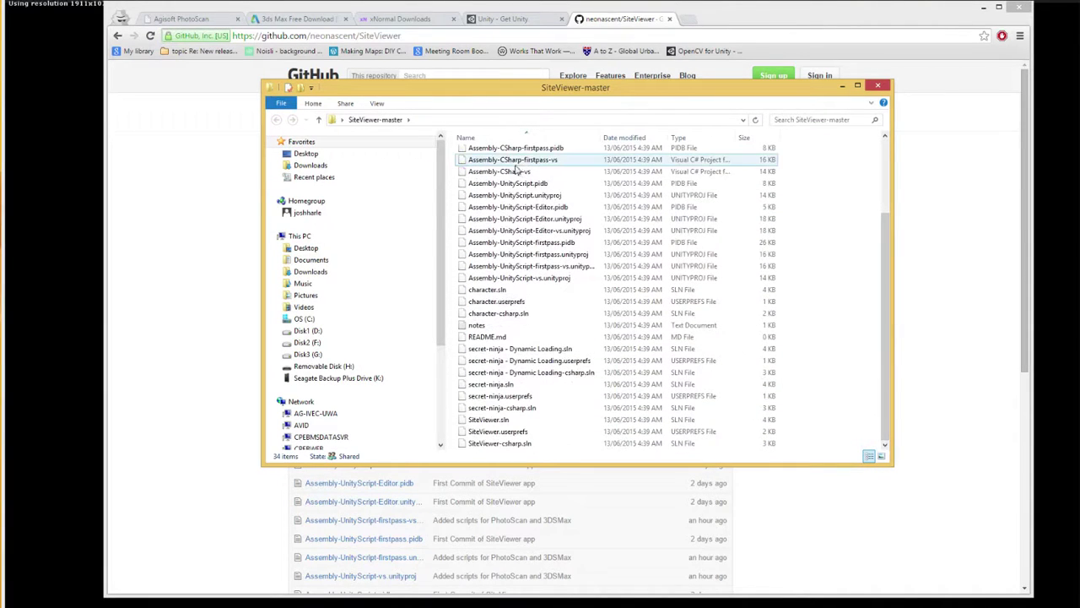
{"action": "left_click", "coordinate": [515, 195]}
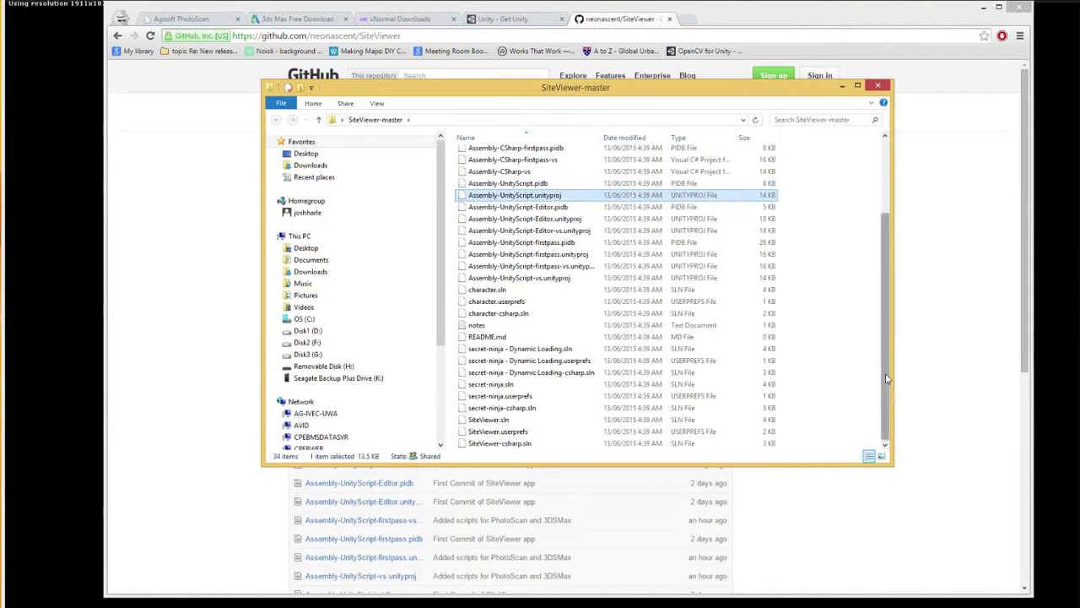
{"action": "scroll", "coordinate": [867, 205], "scroll_direction": "up", "scroll_amount": 3}
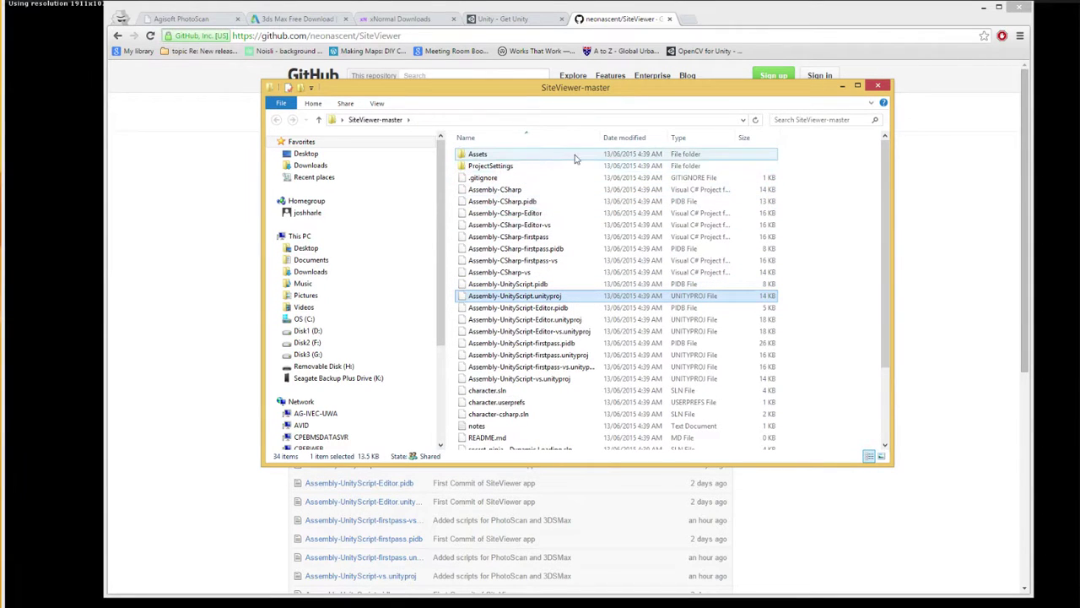
- Navigate into Assets\External Scripts\3DSMax\export_tools and select the export_tools script file
{"action": "double_click", "coordinate": [500, 156]}
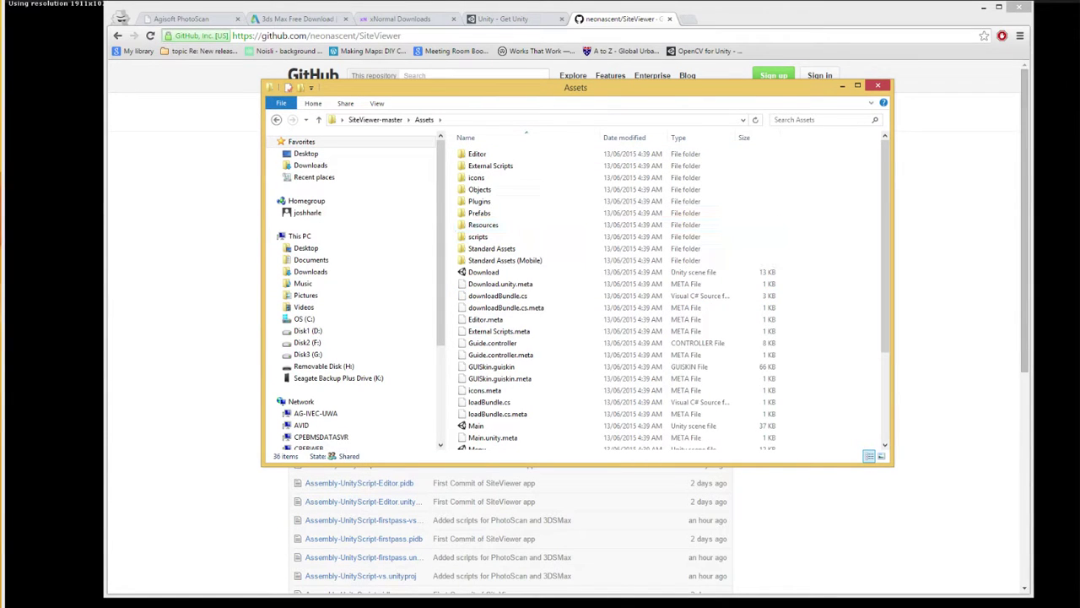
{"action": "left_click", "coordinate": [375, 120]}
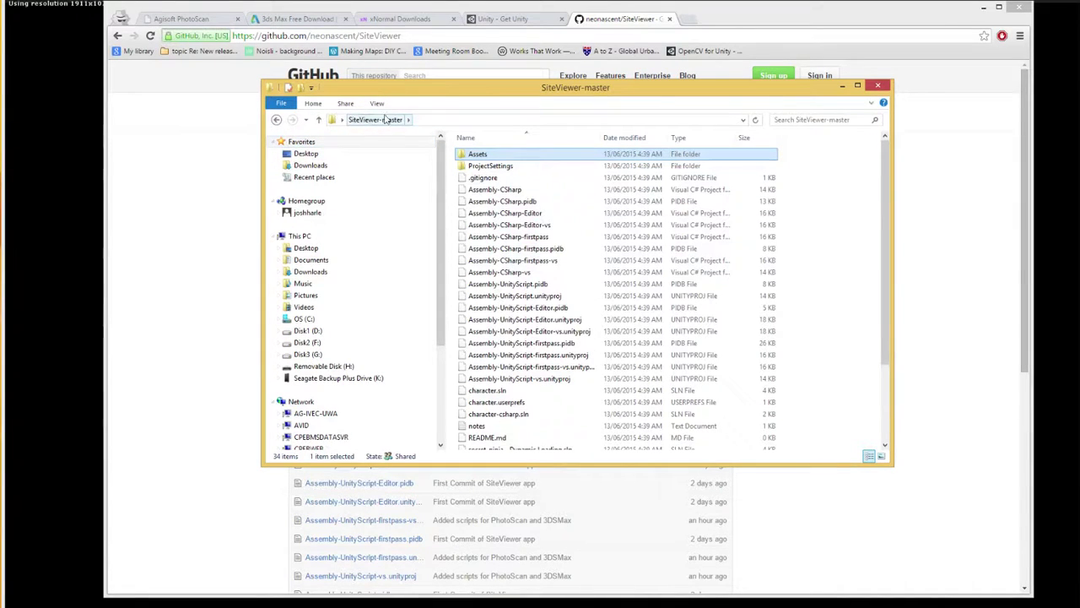
{"action": "double_click", "coordinate": [493, 155]}
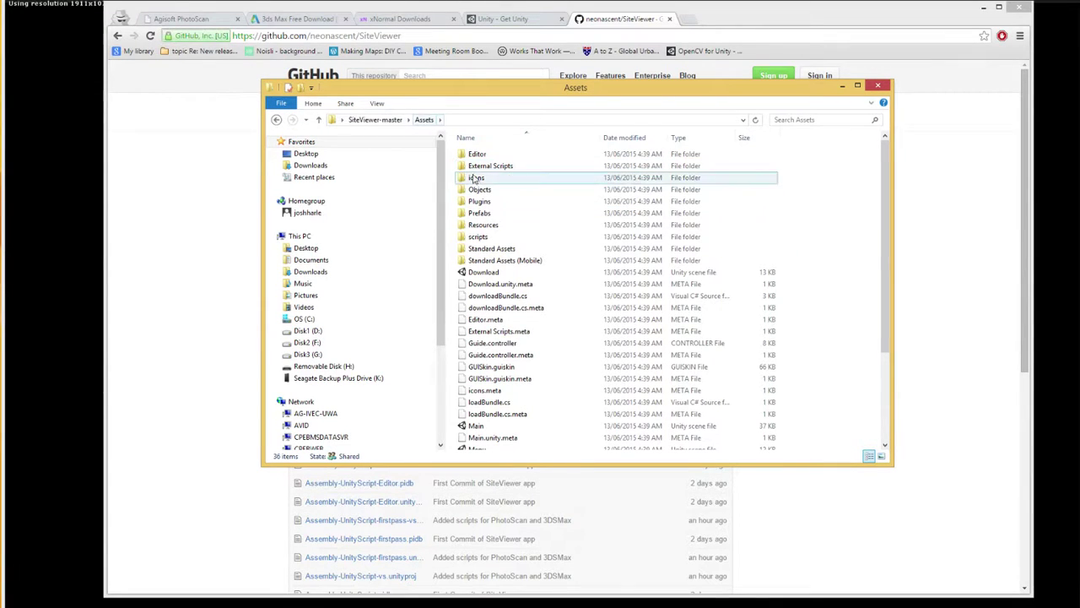
{"action": "double_click", "coordinate": [493, 165]}
{"action": "double_click", "coordinate": [499, 156]}
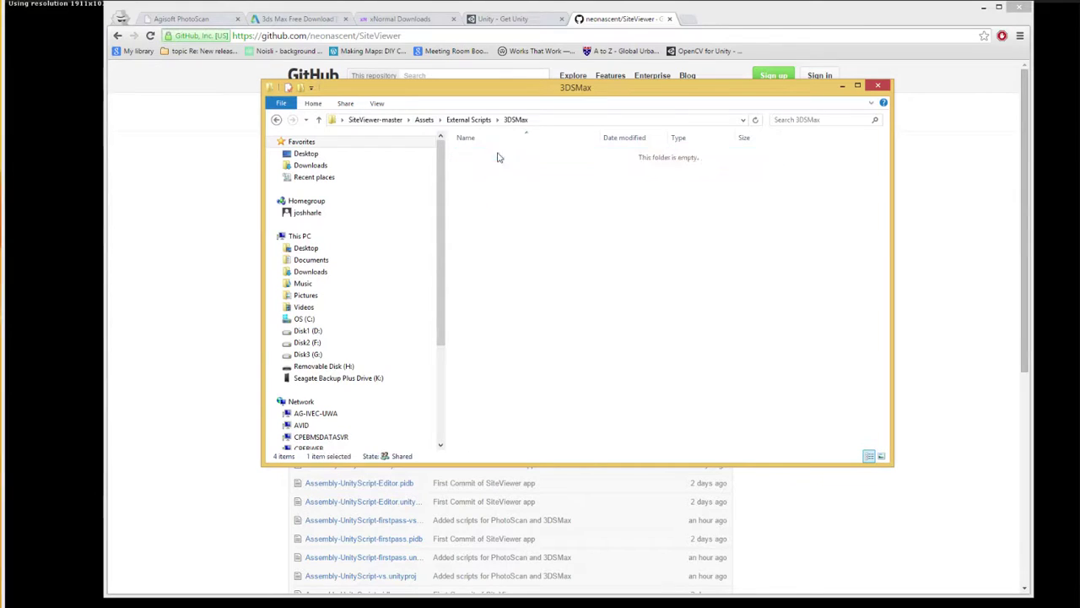
{"action": "double_click", "coordinate": [482, 157]}
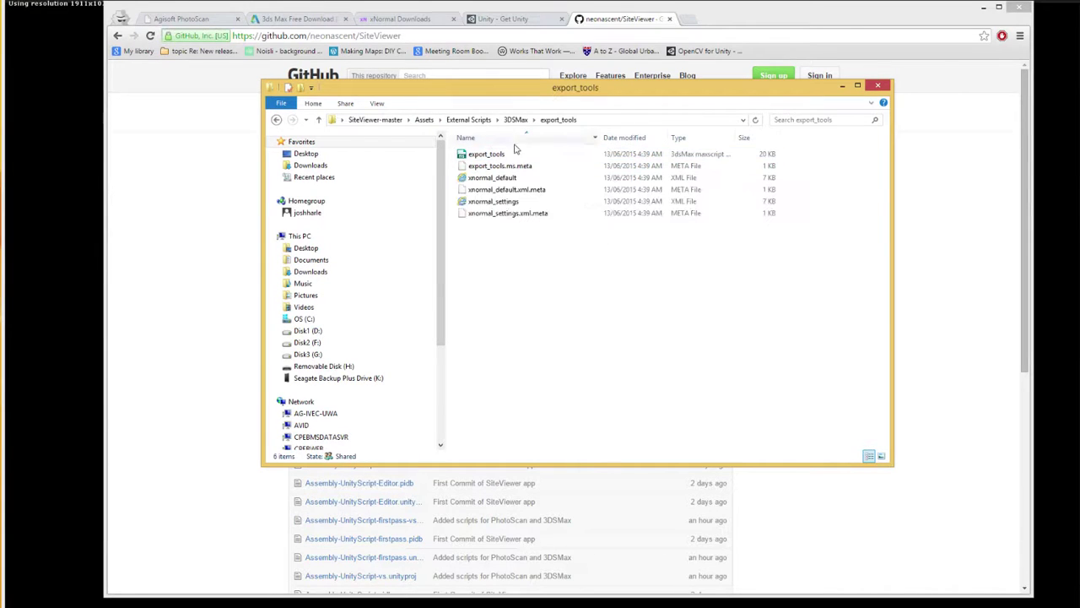
{"action": "left_click", "coordinate": [489, 154]}
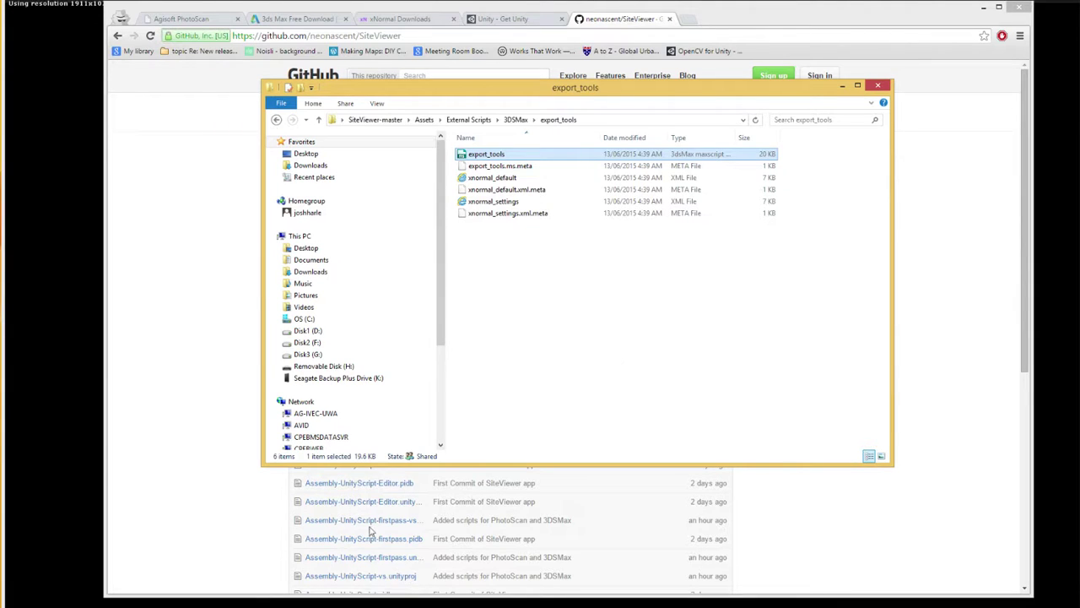
- Locate xNormal's Start Menu shortcut folder and open the xNormal (x64) shortcut's properties
{"action": "key", "text": "super"}
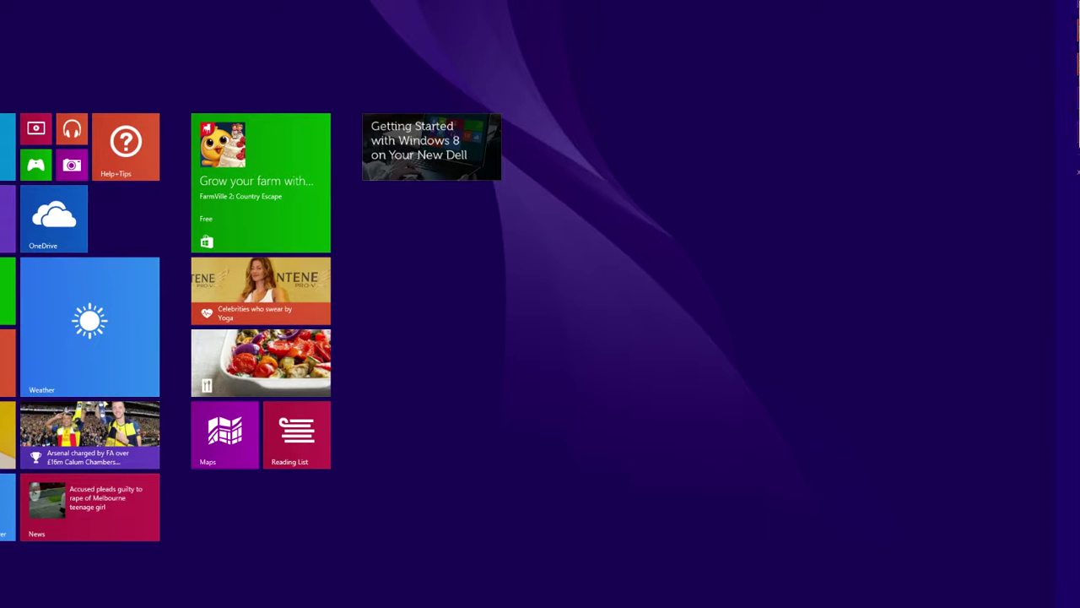
{"action": "key", "text": "super"}
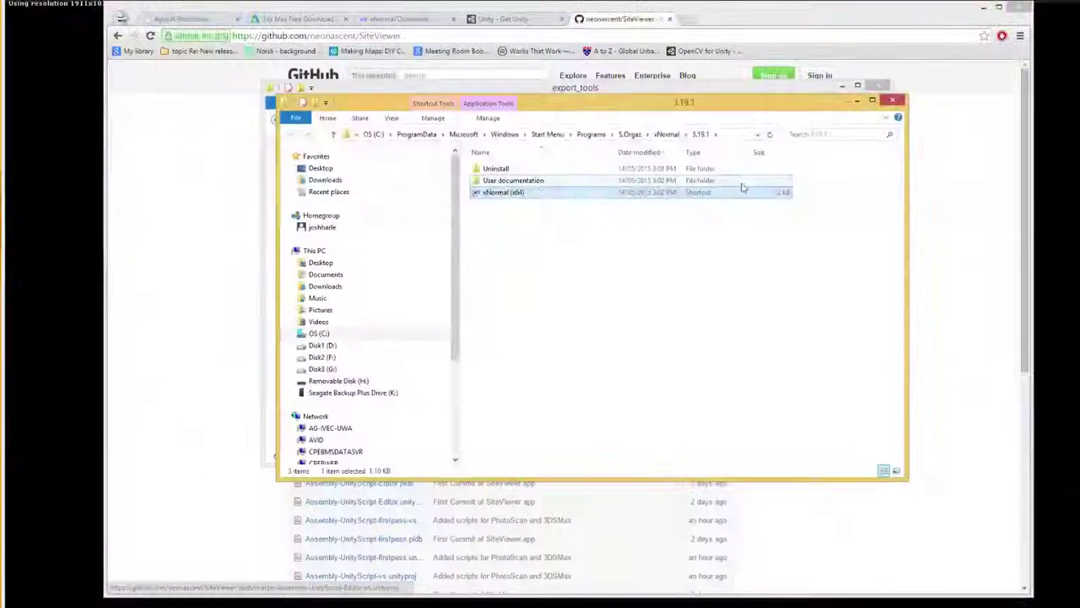
{"action": "right_click", "coordinate": [512, 195]}
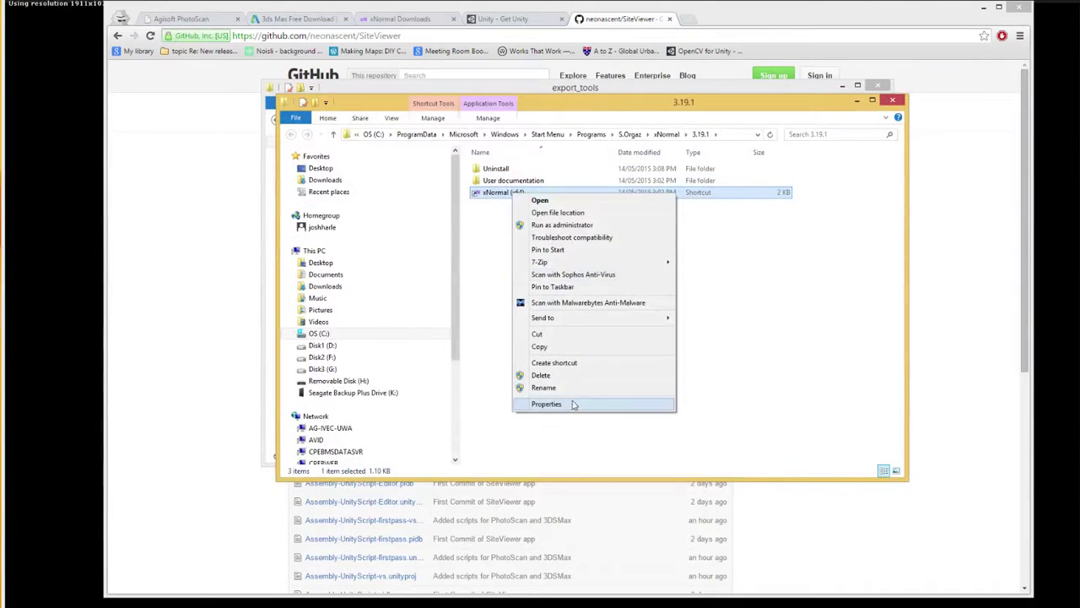
{"action": "left_click", "coordinate": [608, 406]}
- Inspect the shortcut's Target path, highlighting the install folder before xNormal.exe, then cancel
{"action": "left_click", "coordinate": [663, 295]}
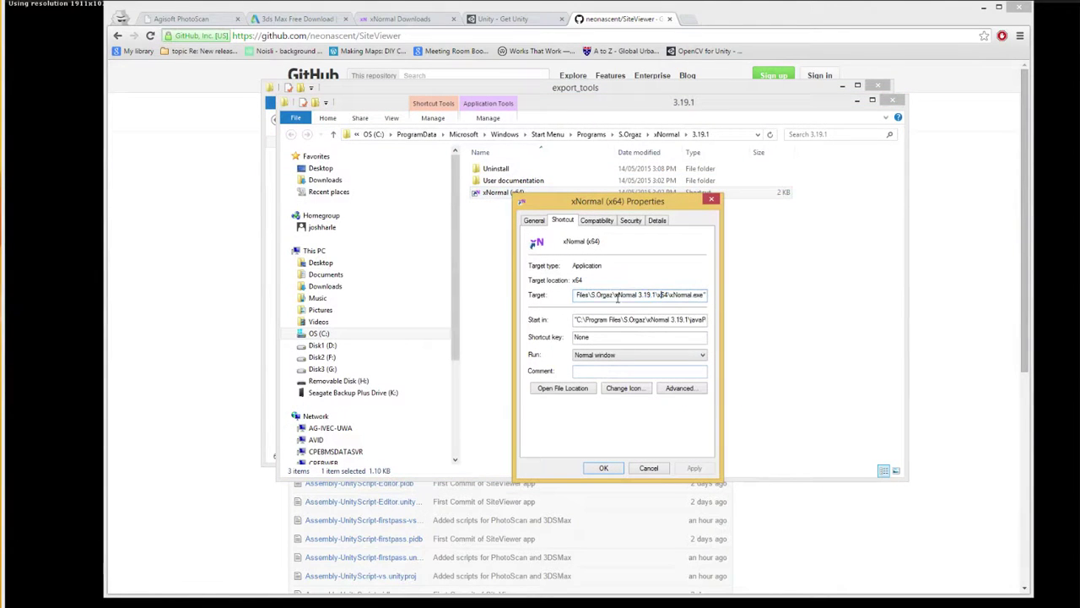
{"action": "left_click_drag", "start_coordinate": [643, 297], "coordinate": [571, 296]}
{"action": "left_click_drag", "start_coordinate": [608, 201], "coordinate": [716, 160]}
{"action": "left_click", "coordinate": [715, 252]}
{"action": "left_click_drag", "start_coordinate": [680, 251], "coordinate": [775, 254]}
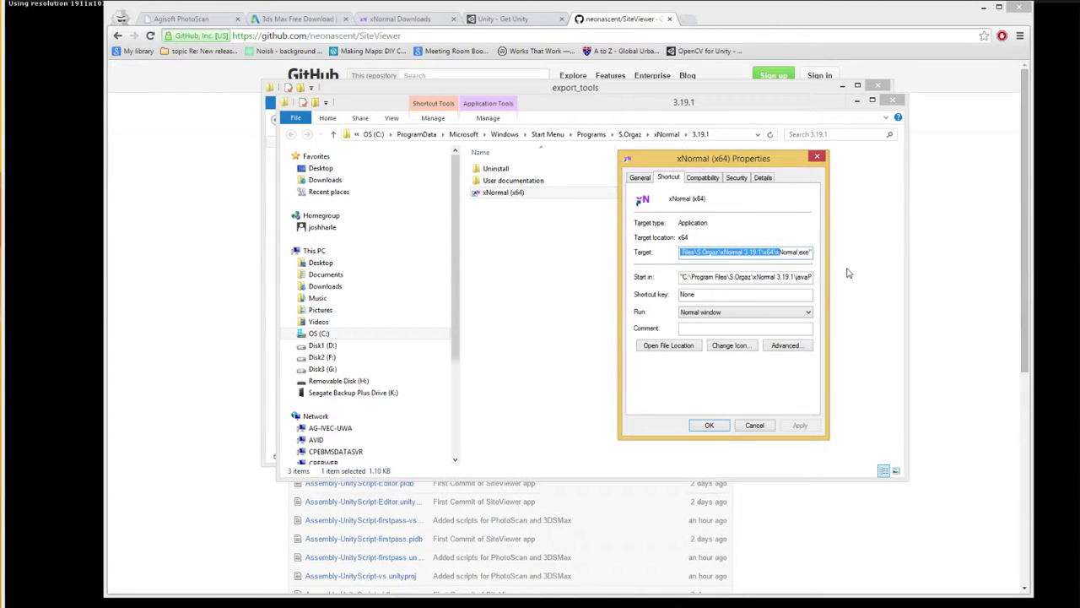
{"action": "left_click", "coordinate": [768, 252]}
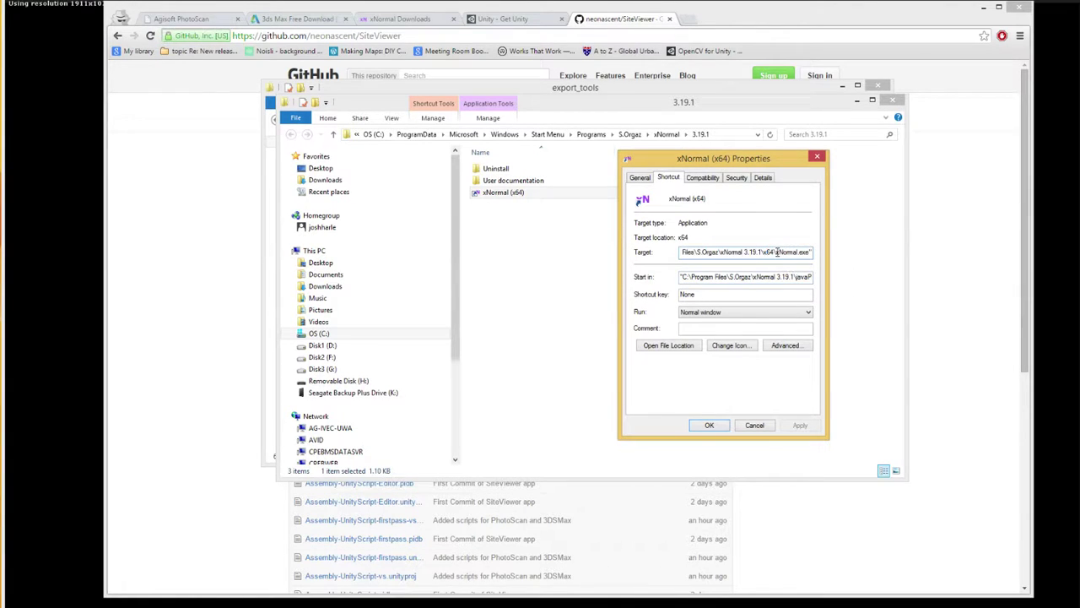
{"action": "left_click_drag", "start_coordinate": [776, 252], "coordinate": [681, 256]}
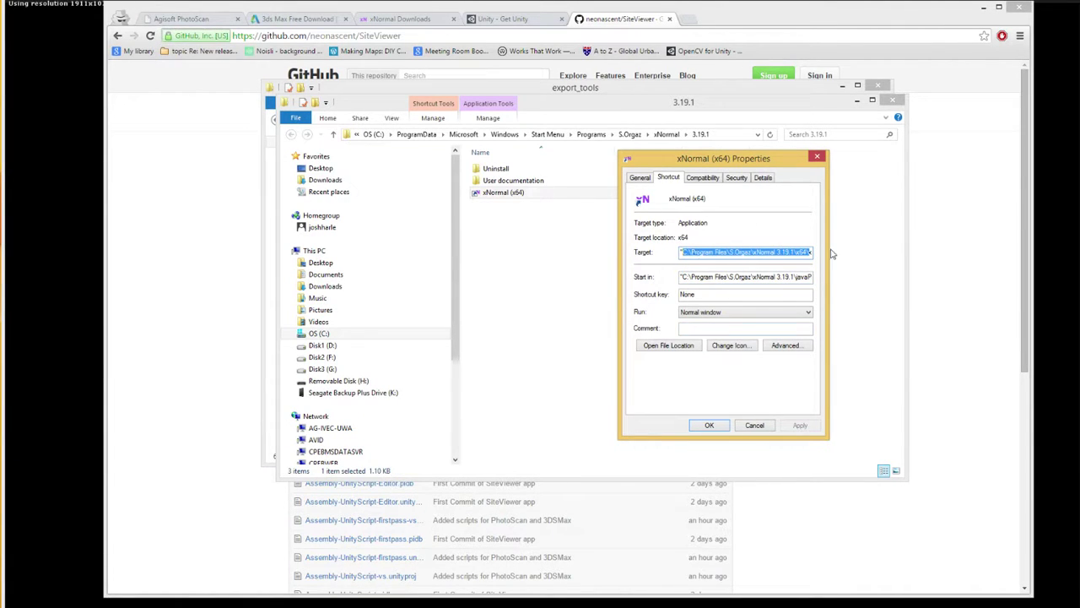
{"action": "left_click", "coordinate": [759, 253]}
{"action": "left_click_drag", "start_coordinate": [759, 253], "coordinate": [826, 258]}
{"action": "left_click", "coordinate": [780, 251]}
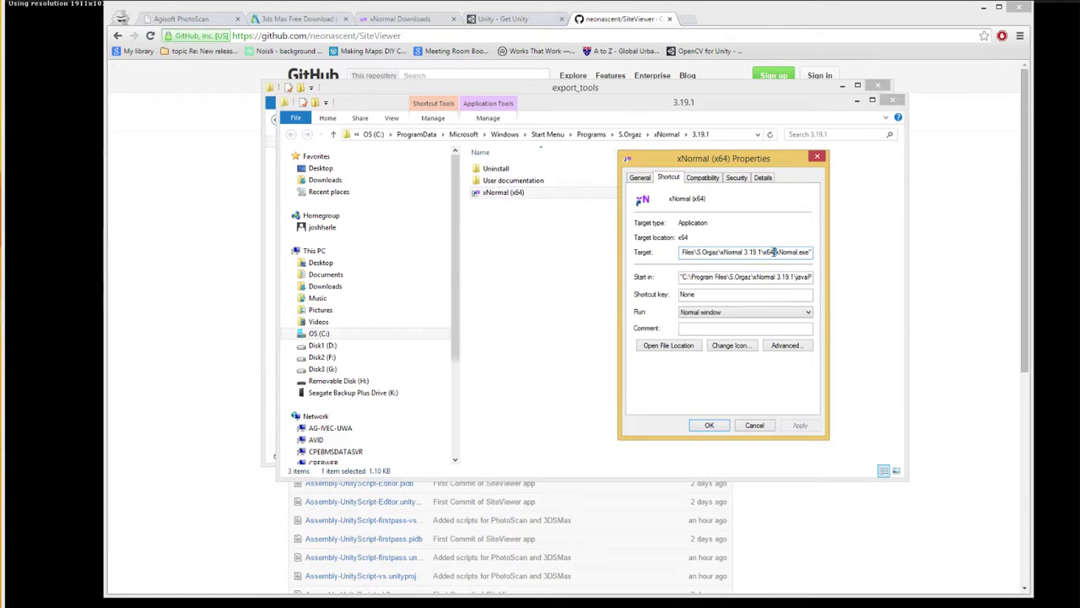
{"action": "left_click_drag", "start_coordinate": [777, 252], "coordinate": [739, 262]}
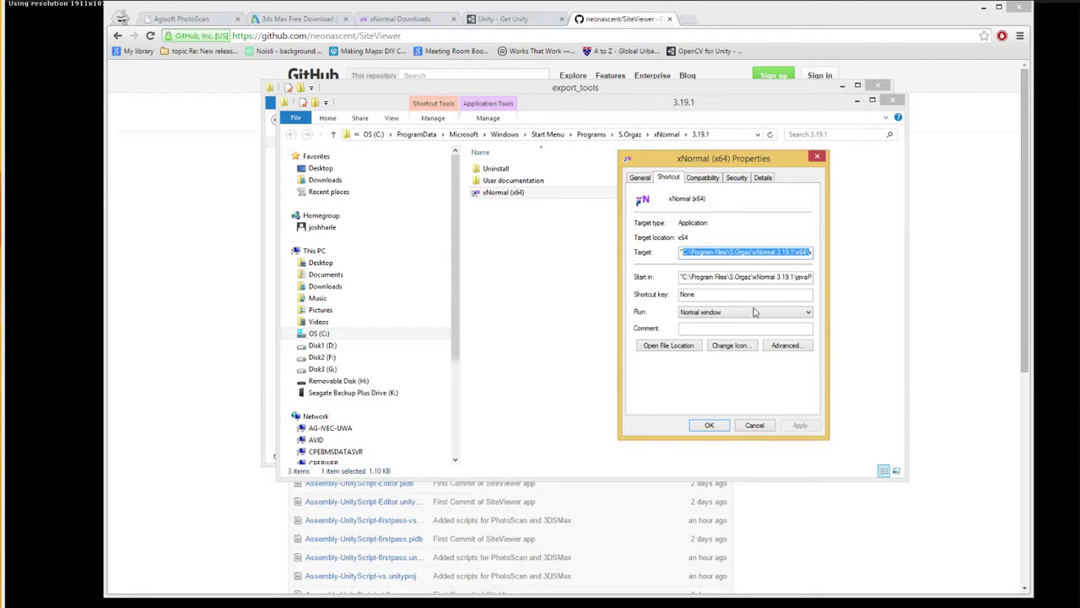
{"action": "left_click", "coordinate": [755, 426]}
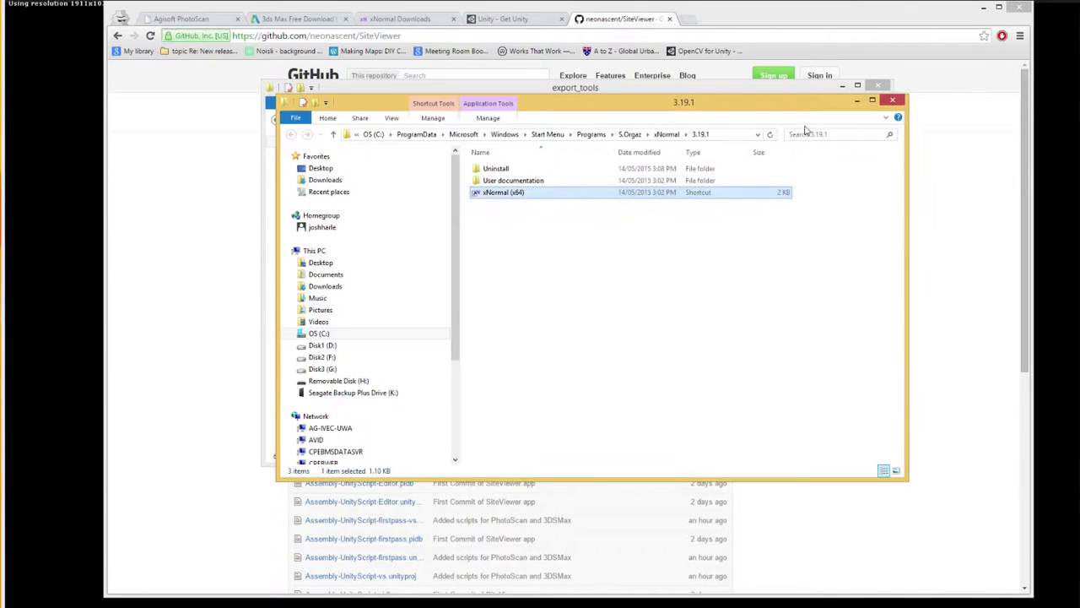
- Close the xNormal folder window and open the MAXScript Editor, moved to the screen centre
{"action": "left_click", "coordinate": [892, 103]}
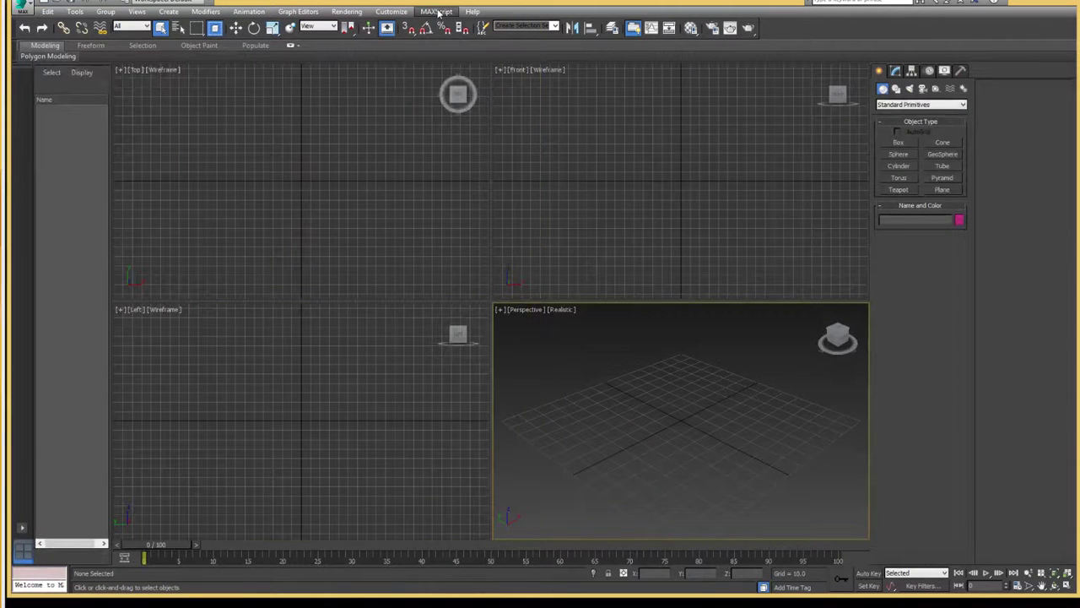
{"action": "left_click", "coordinate": [439, 12]}
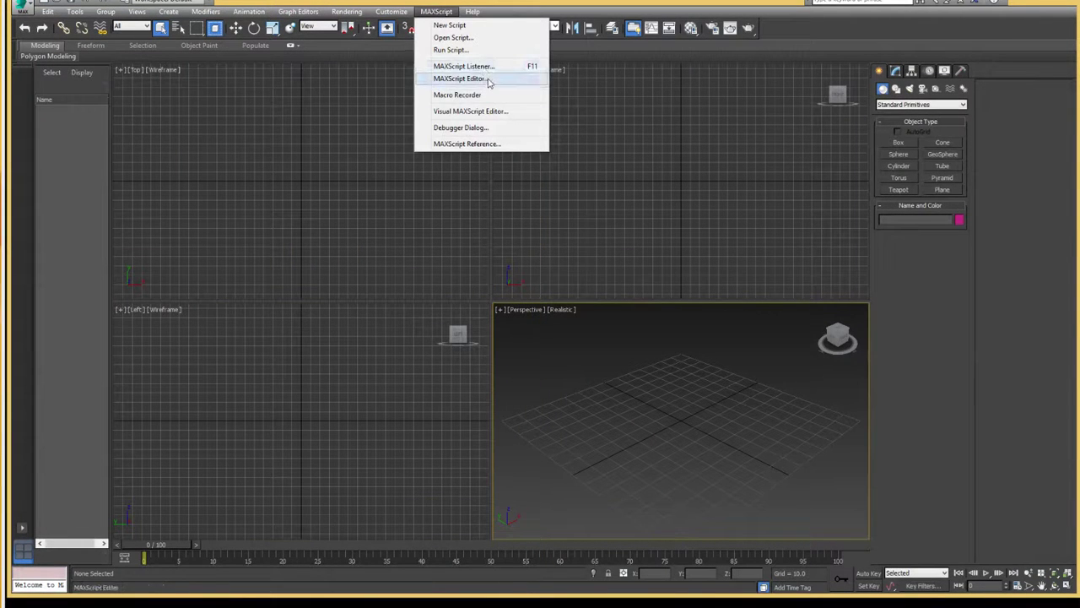
{"action": "left_click", "coordinate": [488, 78]}
{"action": "left_click_drag", "start_coordinate": [57, 4], "coordinate": [399, 4]}
- Close the script currently loaded in the editor and bring up the Open File dialog
{"action": "left_click", "coordinate": [349, 13]}
{"action": "left_click", "coordinate": [368, 66]}
{"action": "left_click", "coordinate": [348, 12]}
{"action": "left_click", "coordinate": [370, 38]}
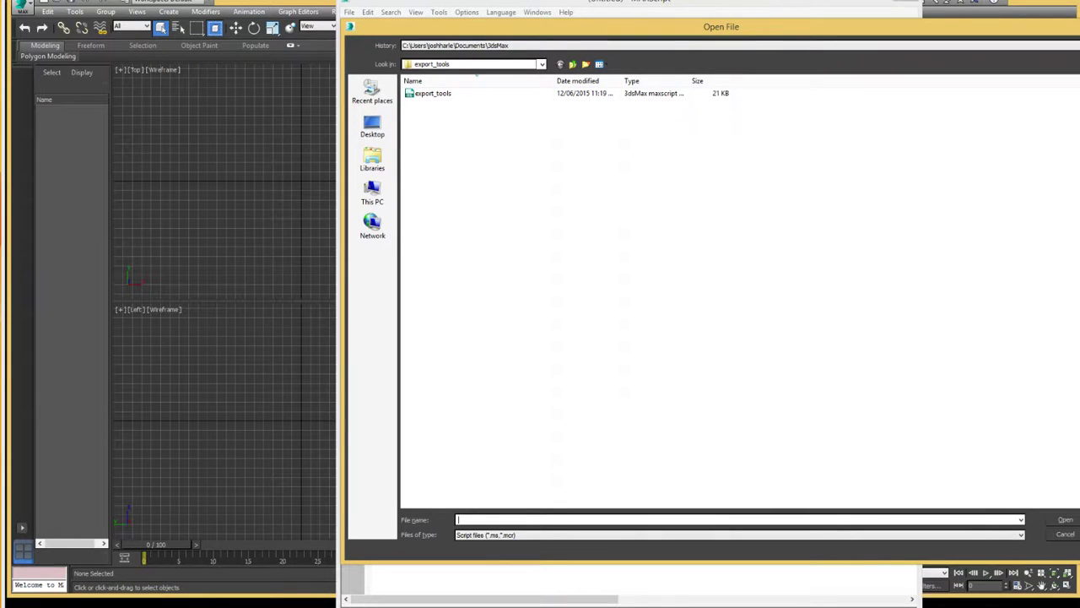
- Load export_tools.ms from Desktop > SiteViewer-master > Assets > External Scripts > 3DSMax > export_tools
{"action": "left_click", "coordinate": [378, 131]}
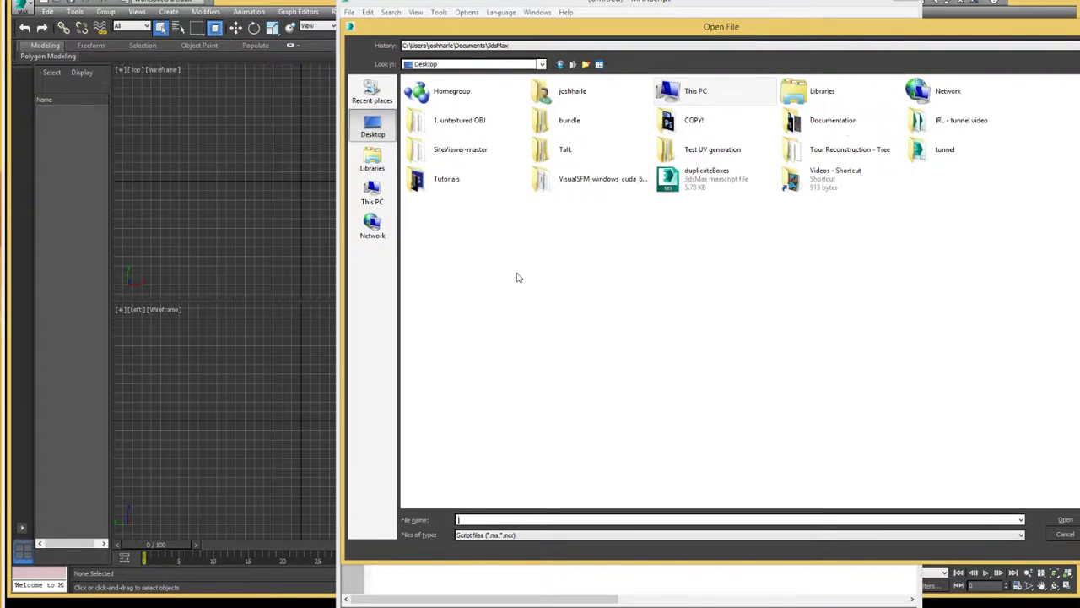
{"action": "double_click", "coordinate": [463, 154]}
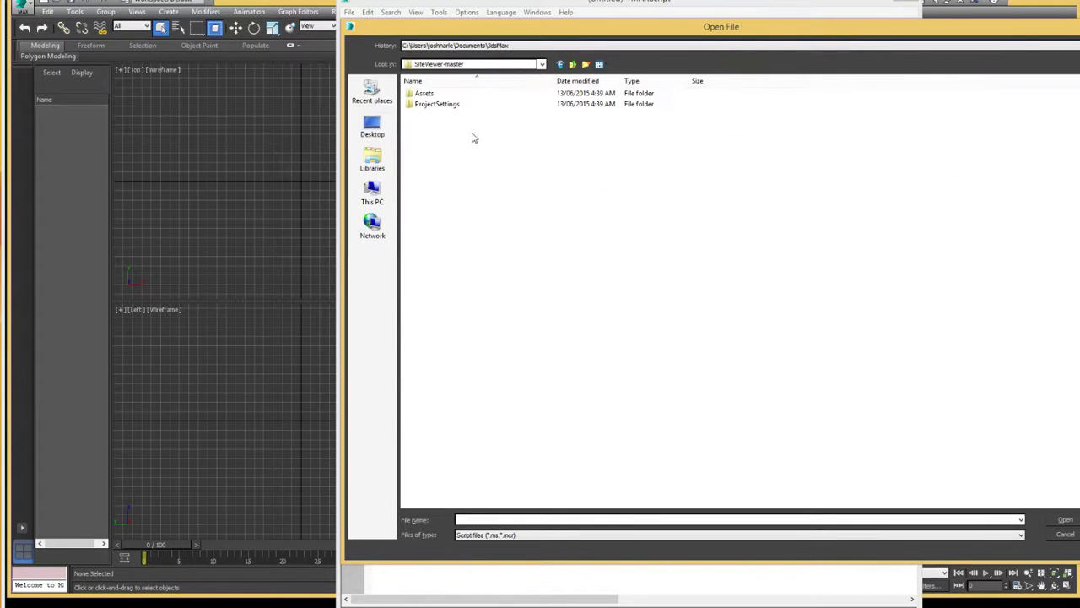
{"action": "double_click", "coordinate": [432, 94]}
{"action": "double_click", "coordinate": [438, 104]}
{"action": "double_click", "coordinate": [432, 94]}
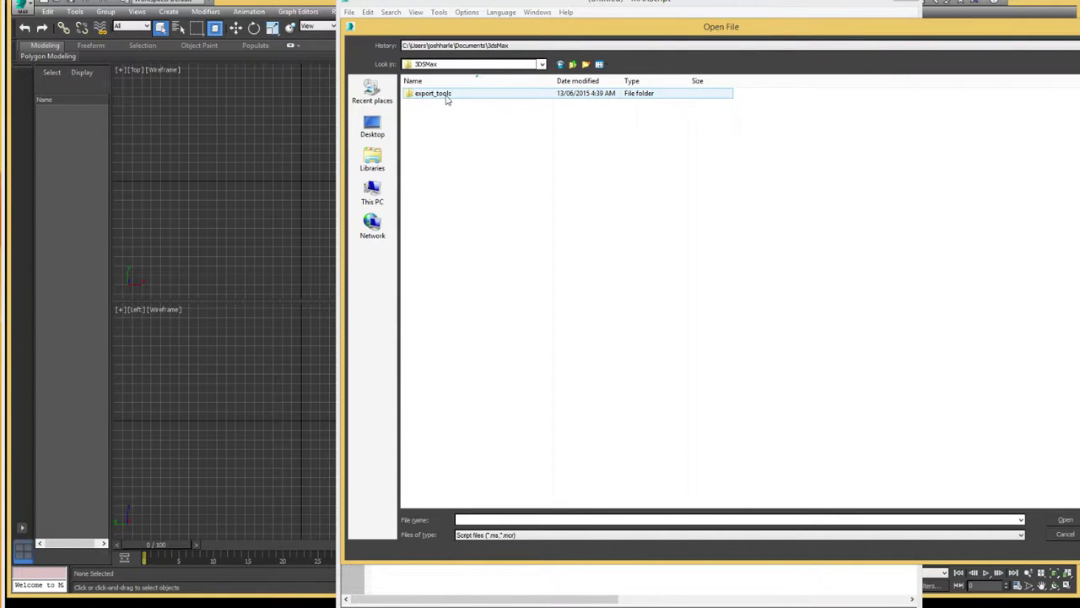
{"action": "double_click", "coordinate": [447, 97]}
{"action": "left_click", "coordinate": [419, 94]}
{"action": "left_click", "coordinate": [1065, 521]}
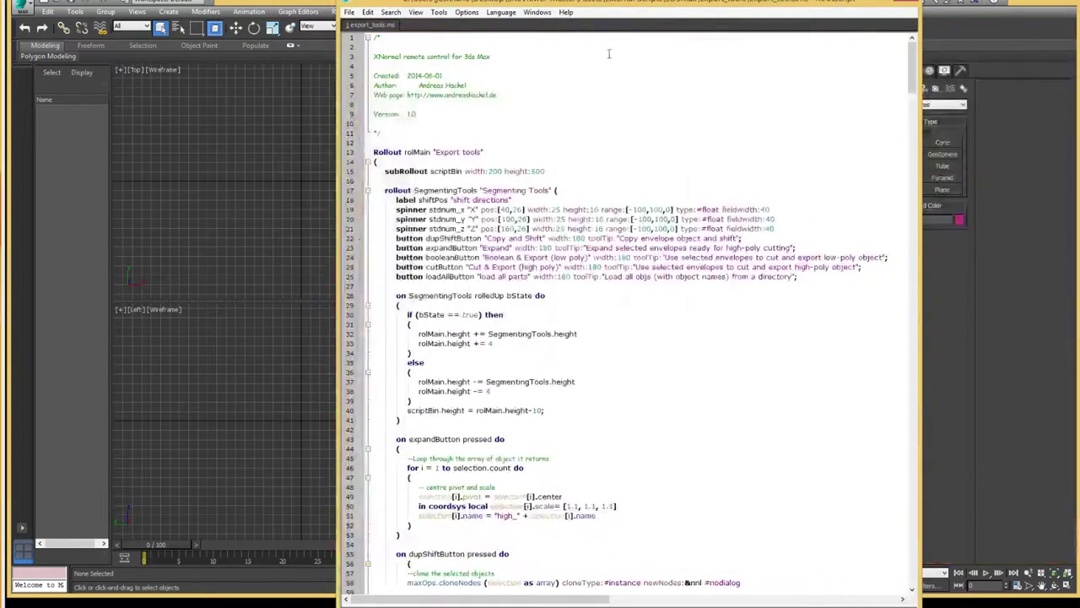
{"action": "left_click_drag", "start_coordinate": [911, 84], "coordinate": [944, 282]}
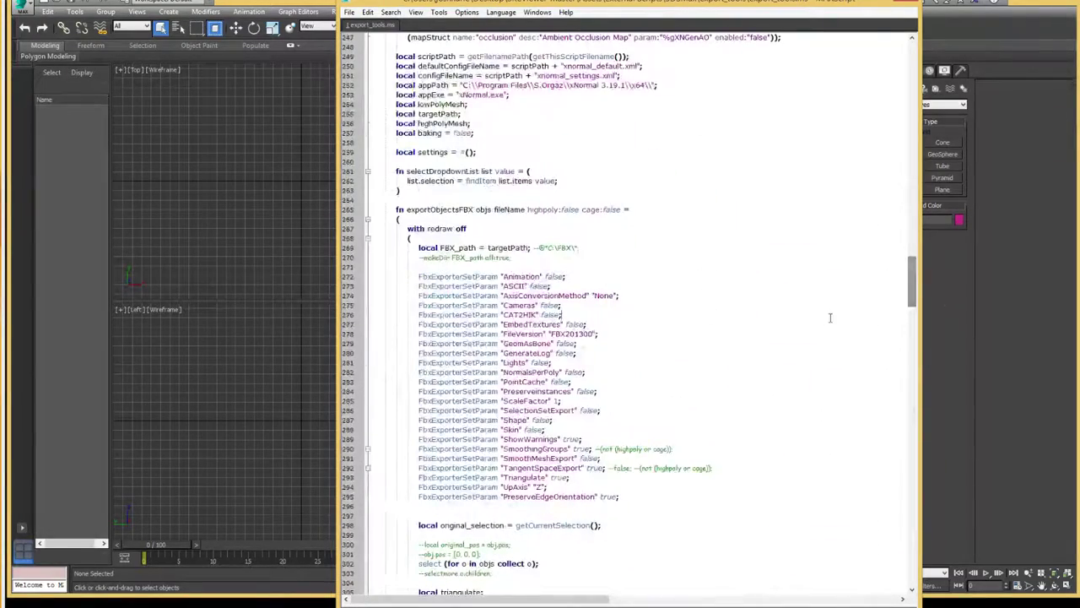
- Open the Find dialog and replace the old search term with 'appPath'
{"action": "key", "text": "ctrl+f"}
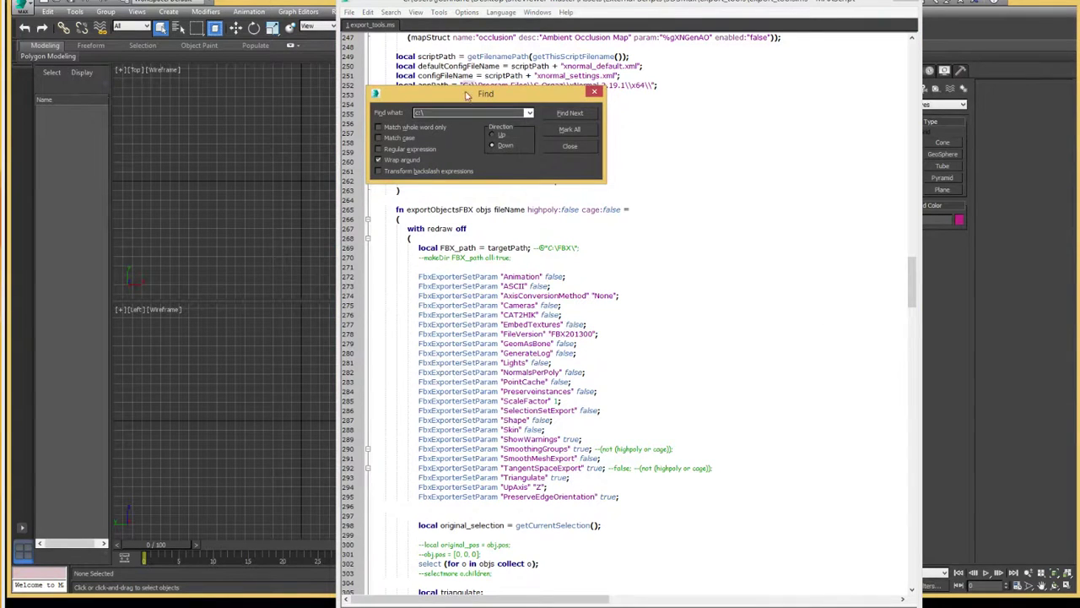
{"action": "left_click_drag", "start_coordinate": [472, 93], "coordinate": [576, 181]}
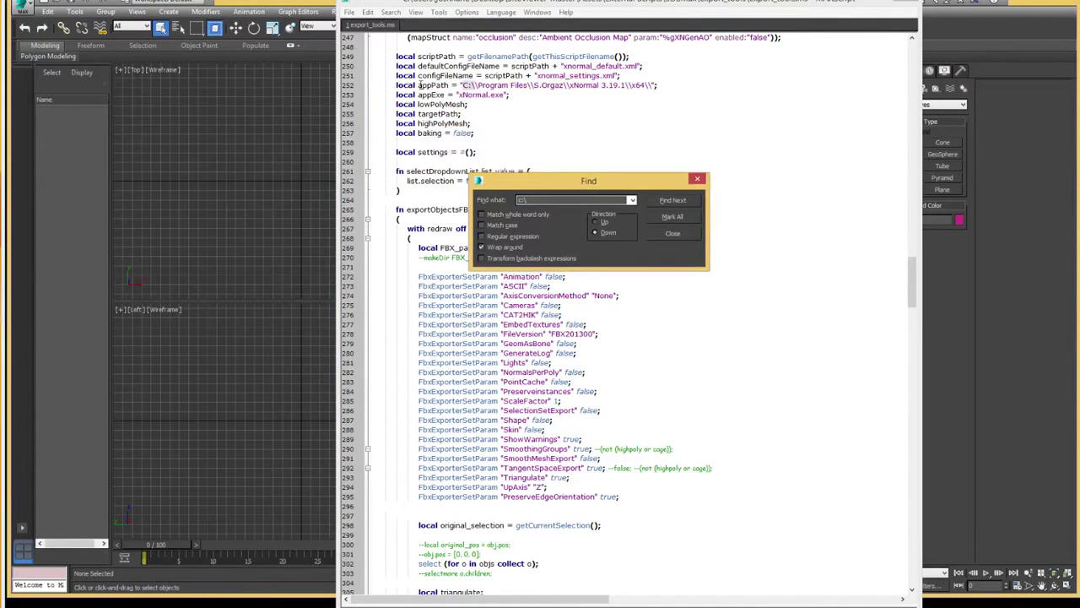
{"action": "left_click_drag", "start_coordinate": [449, 85], "coordinate": [419, 86]}
{"action": "key", "text": "ctrl+c"}
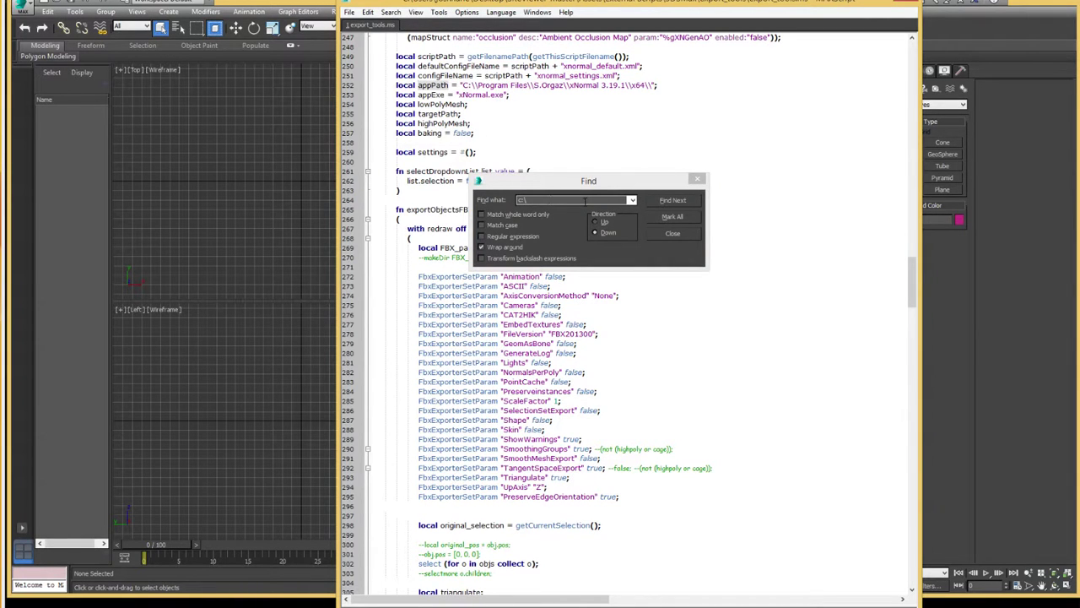
{"action": "left_click", "coordinate": [585, 200]}
{"action": "double_click", "coordinate": [523, 200]}
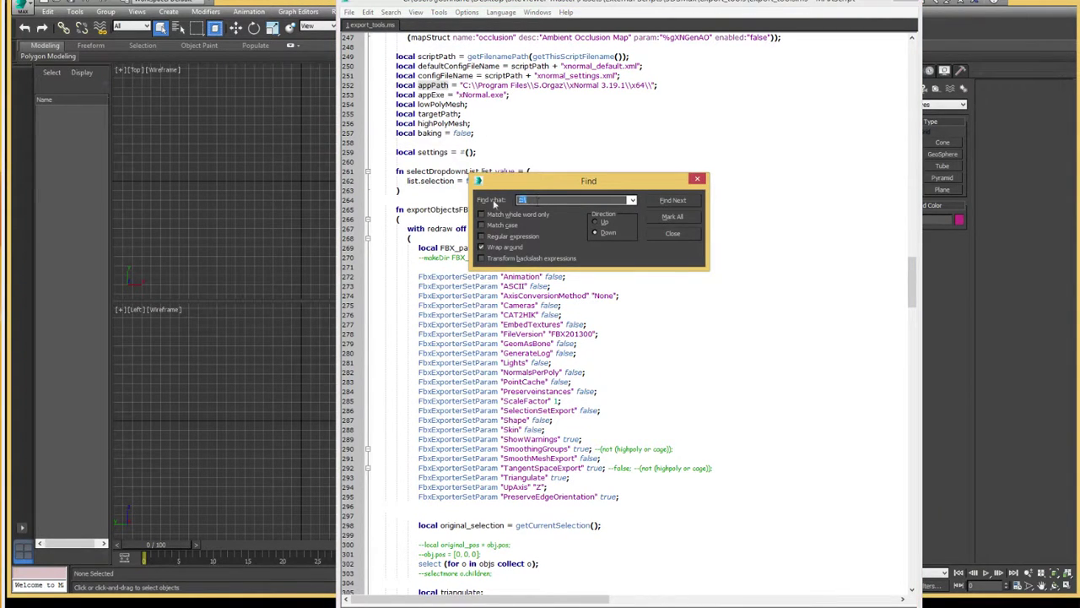
{"action": "key", "text": "ctrl+v"}
- Step through the appPath matches until reaching the declaration on line 252
{"action": "left_click", "coordinate": [672, 200]}
{"action": "left_click", "coordinate": [688, 201]}
{"action": "left_click", "coordinate": [689, 201]}
{"action": "left_click", "coordinate": [689, 201]}
{"action": "left_click", "coordinate": [689, 201]}
{"action": "left_click", "coordinate": [689, 200]}
{"action": "left_click", "coordinate": [688, 201]}
{"action": "left_click", "coordinate": [688, 201]}
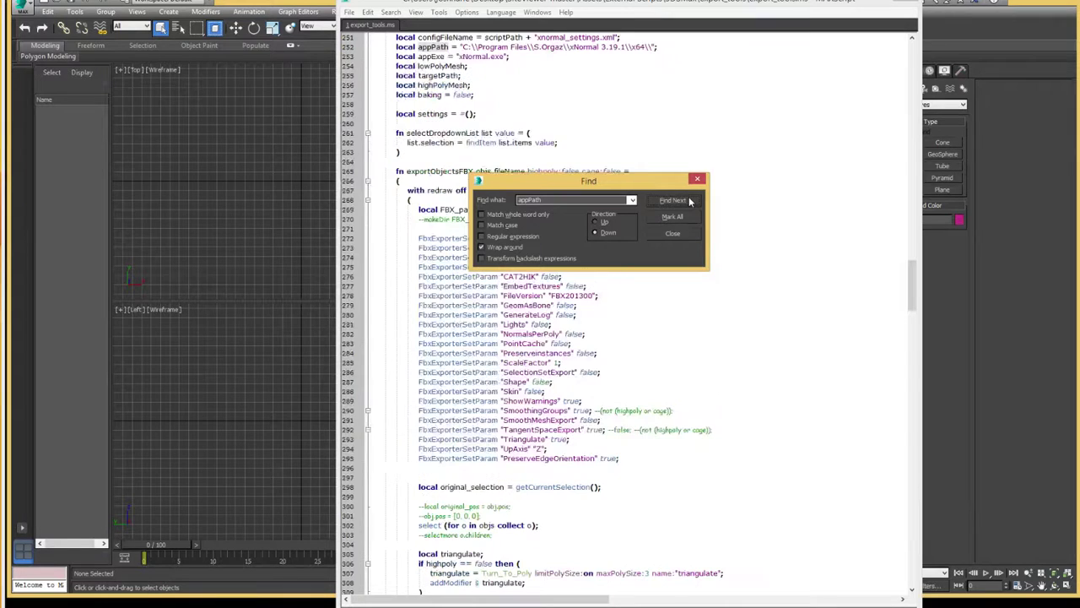
- Select the xNormal install path string in the appPath declaration on line 252
{"action": "left_click", "coordinate": [391, 47]}
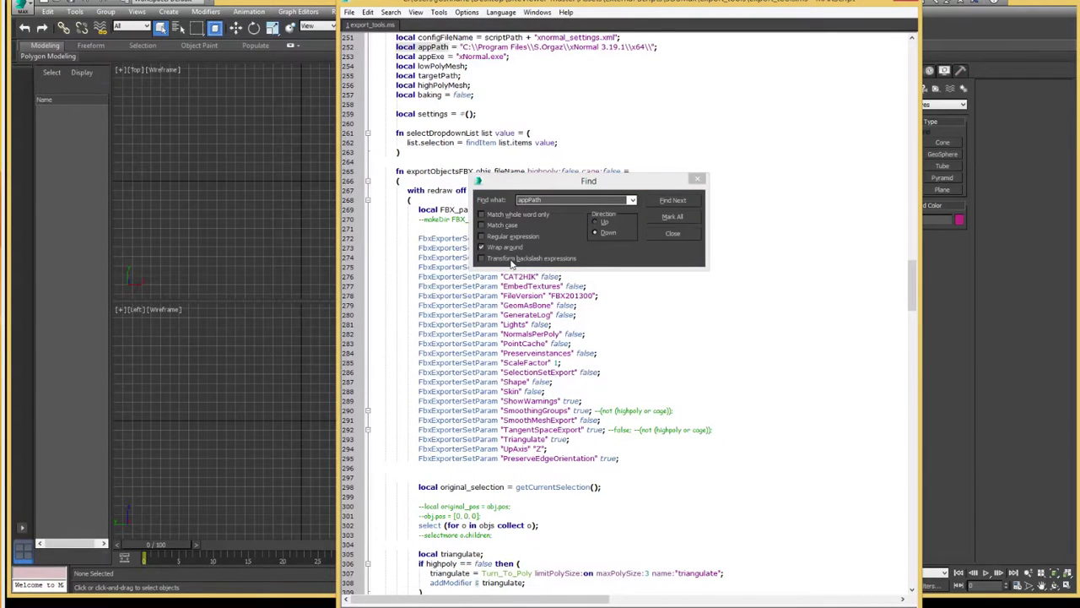
{"action": "left_click", "coordinate": [441, 56]}
{"action": "left_click_drag", "start_coordinate": [461, 47], "coordinate": [650, 47]}
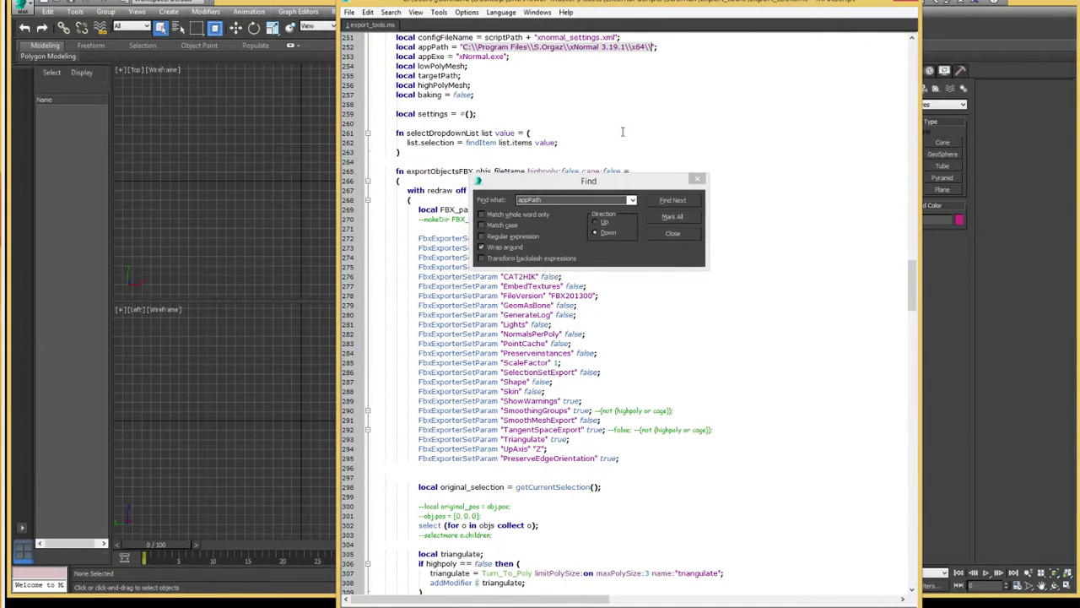
{"action": "left_click", "coordinate": [638, 221]}
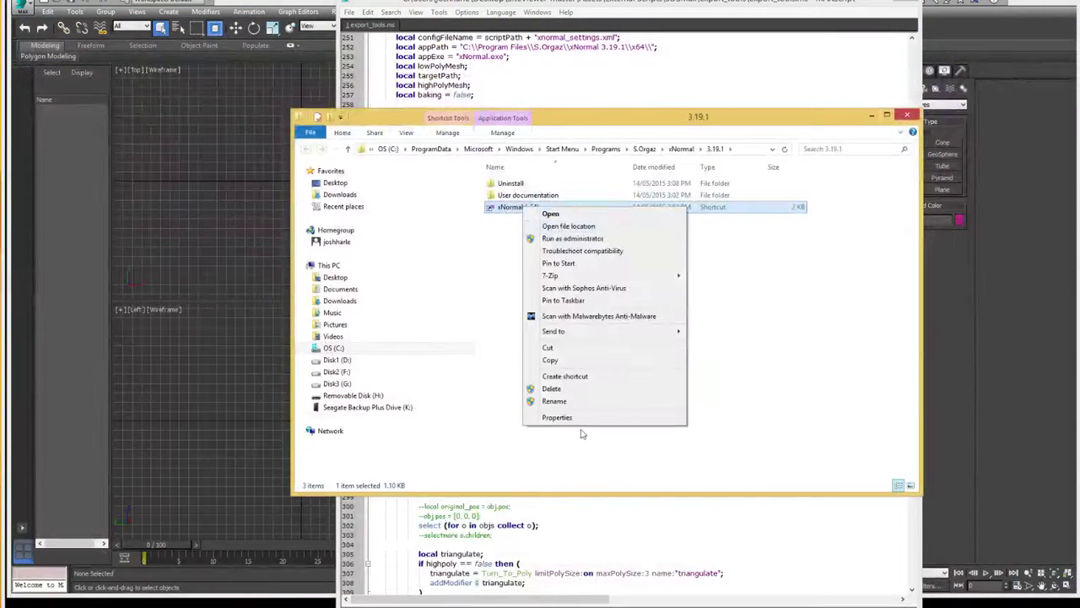
{"action": "left_click", "coordinate": [576, 417]}
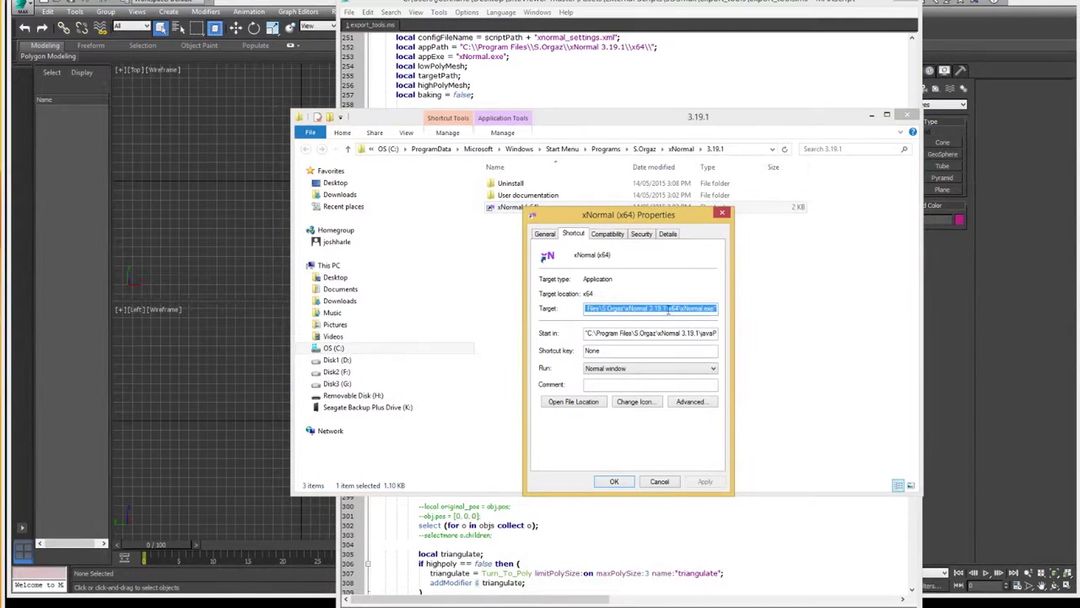
{"action": "right_click", "coordinate": [673, 310]}
{"action": "left_click", "coordinate": [707, 306]}
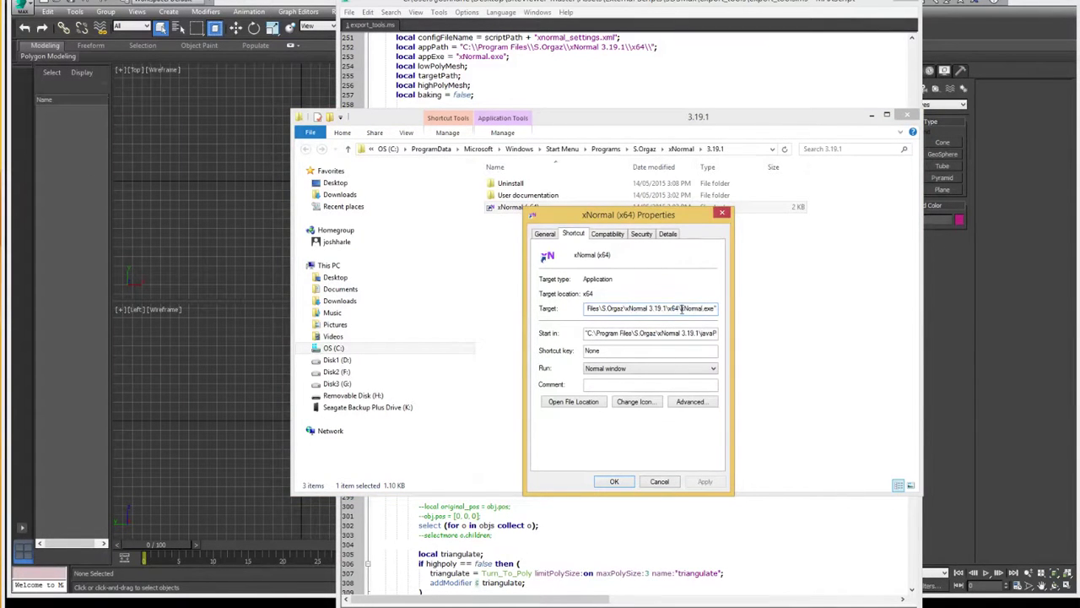
{"action": "left_click_drag", "start_coordinate": [682, 310], "coordinate": [586, 312]}
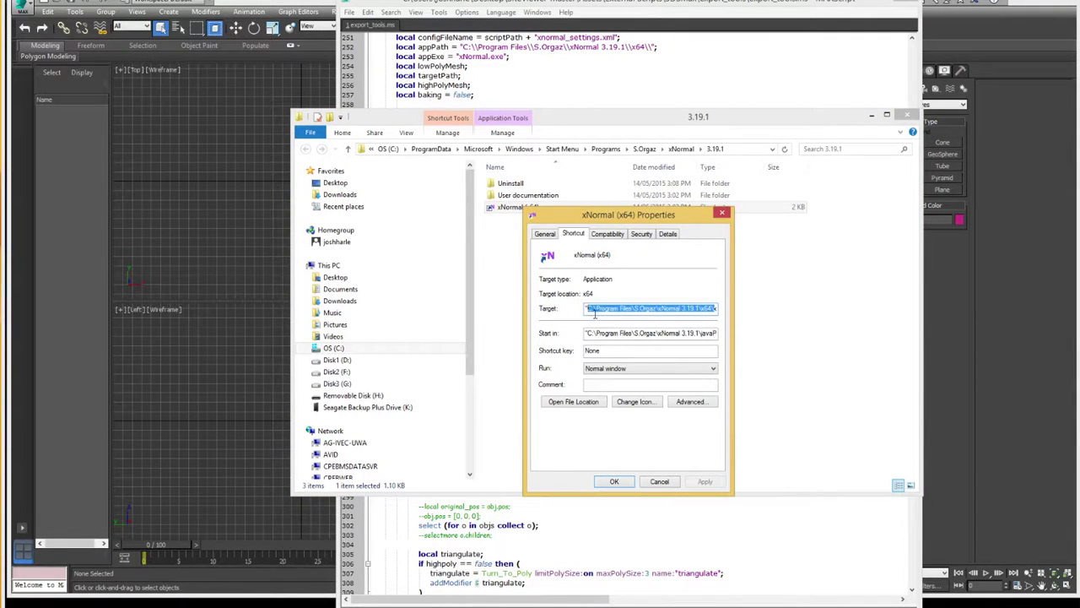
{"action": "left_click", "coordinate": [511, 71]}
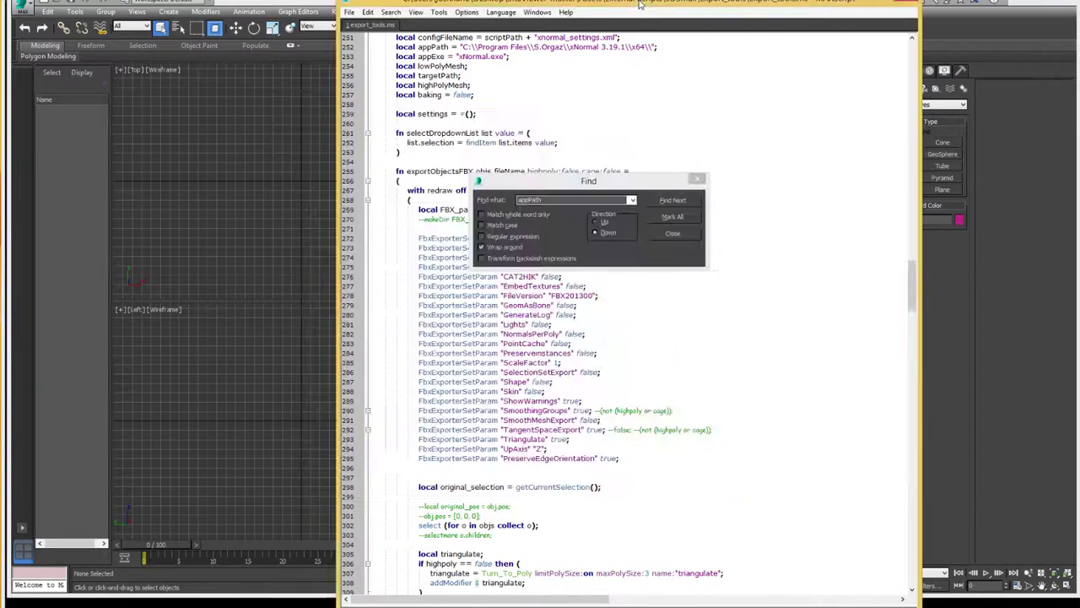
- Set appPath to the xNormal 3.19.1 x64 path with every backslash doubled, then begin saving
{"action": "key", "text": "ctrl+a"}
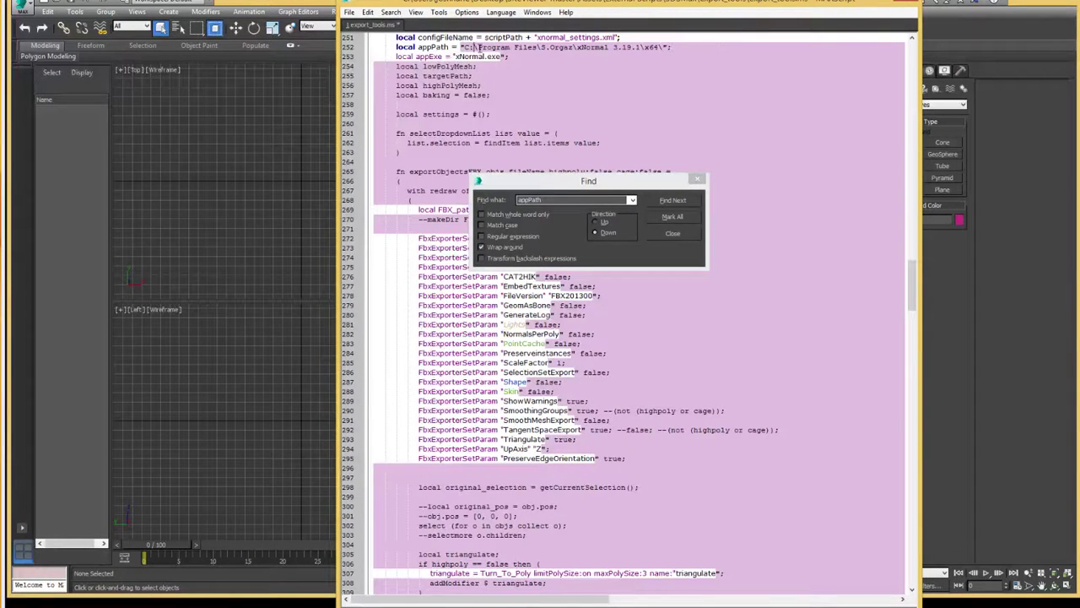
{"action": "left_click_drag", "start_coordinate": [478, 48], "coordinate": [514, 52]}
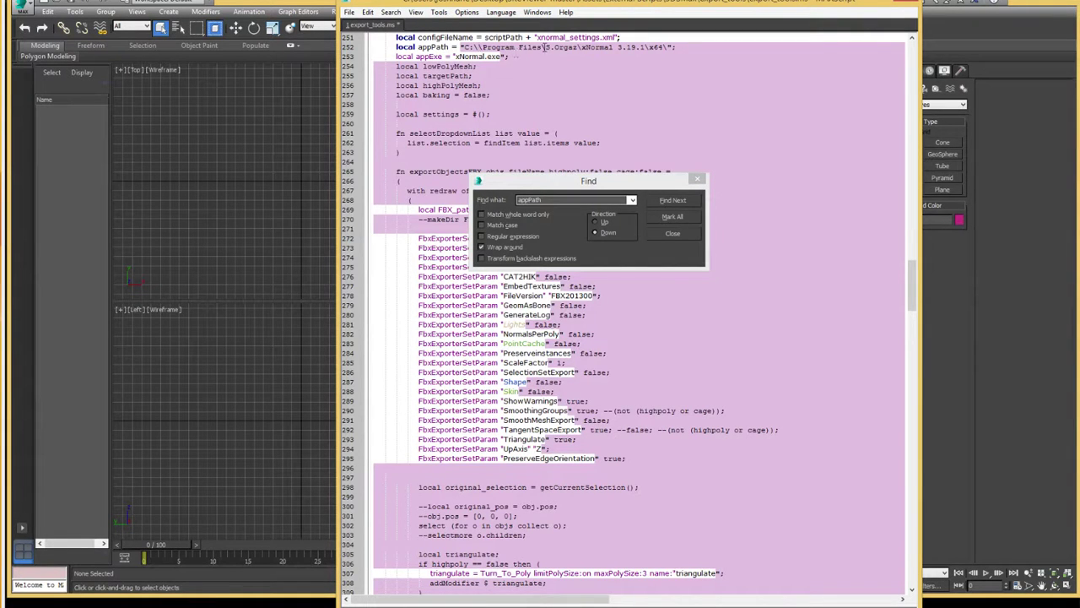
{"action": "left_click", "coordinate": [543, 49]}
{"action": "type", "text": "\\"}
{"action": "left_click", "coordinate": [588, 48]}
{"action": "type", "text": "\\"}
{"action": "left_click", "coordinate": [655, 48]}
{"action": "type", "text": "\\"}
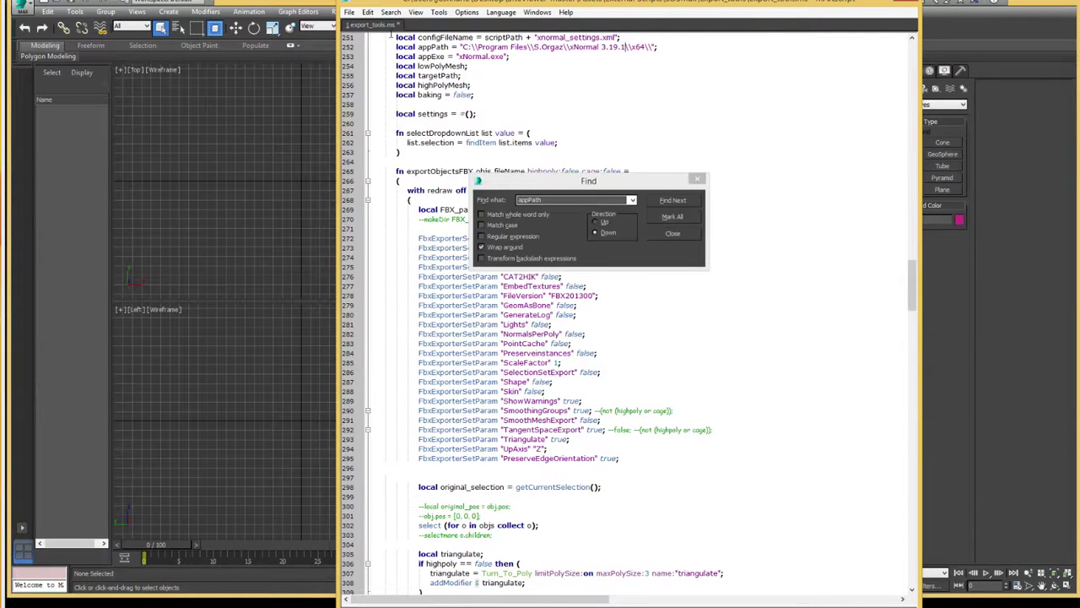
{"action": "left_click", "coordinate": [354, 13]}
- Overwrite export_tools.ms, confirming Yes to replace, then close the Find dialog
{"action": "left_click", "coordinate": [377, 90]}
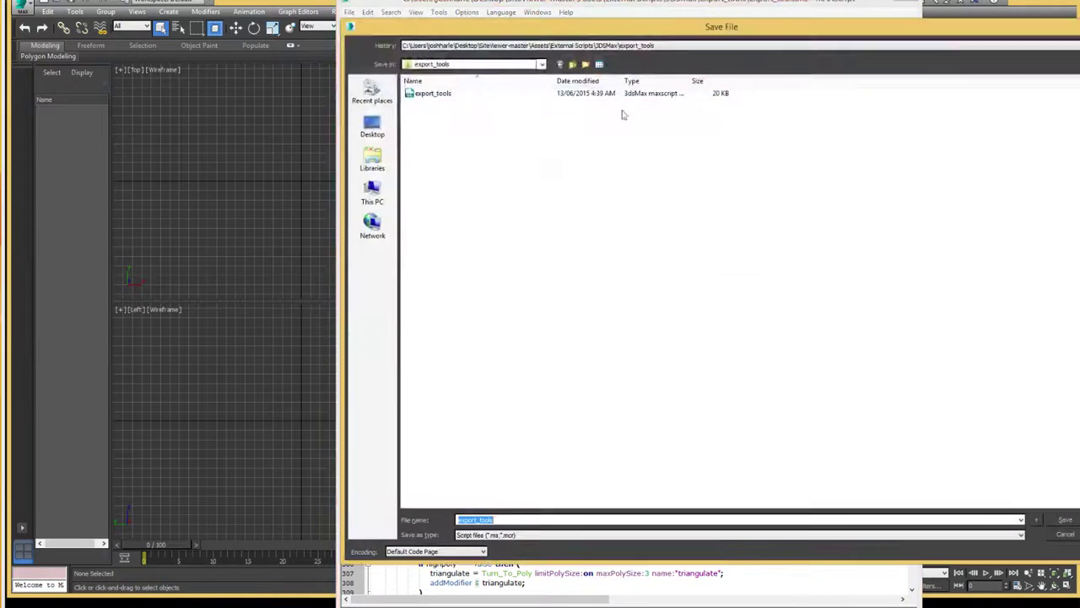
{"action": "left_click", "coordinate": [432, 93]}
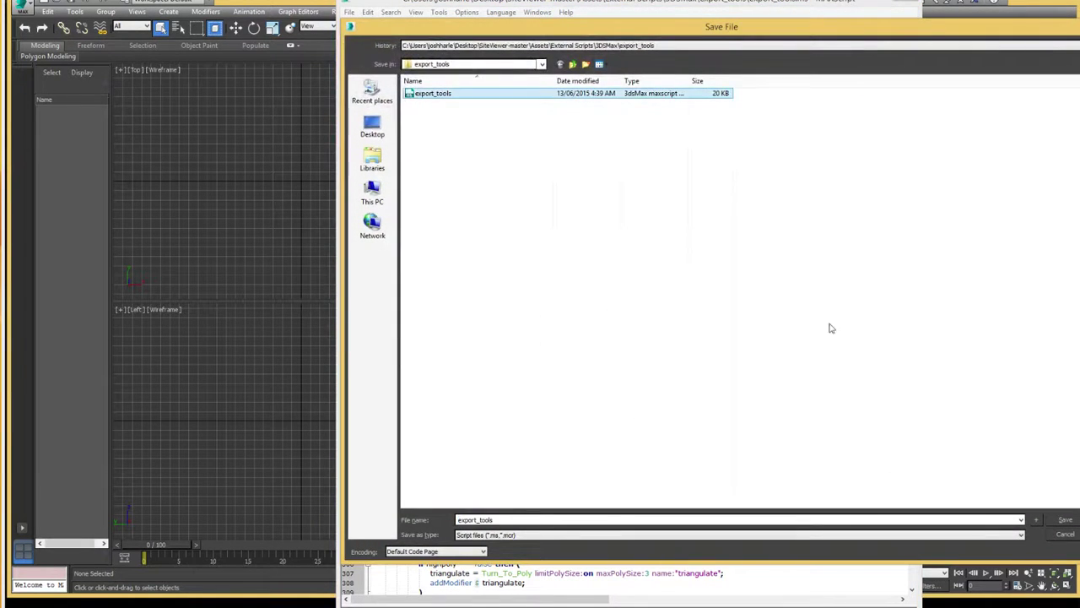
{"action": "left_click", "coordinate": [1065, 520]}
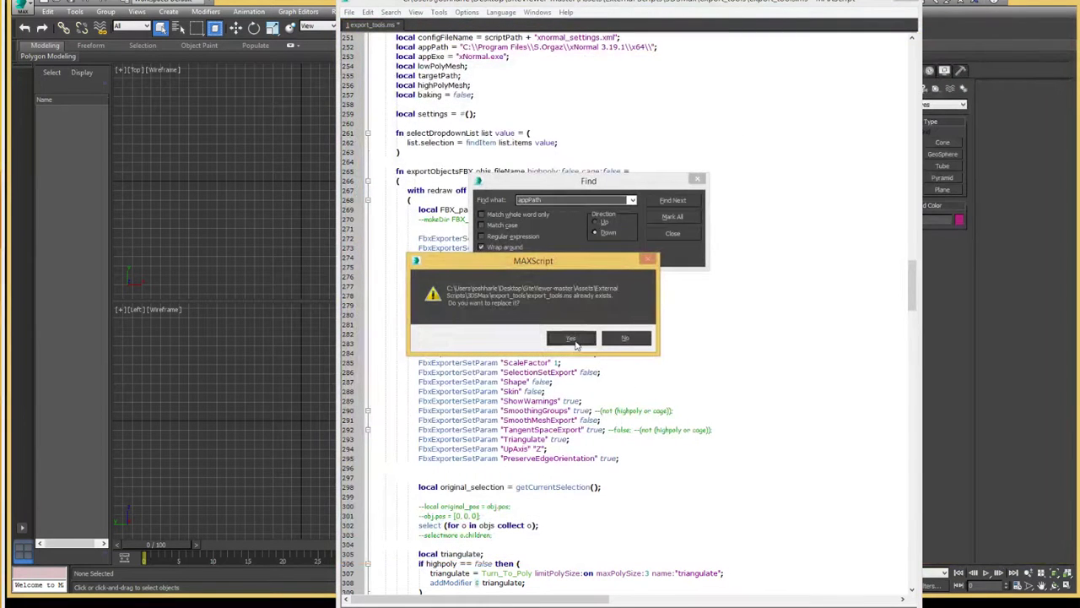
{"action": "left_click", "coordinate": [571, 339]}
{"action": "left_click", "coordinate": [675, 233]}
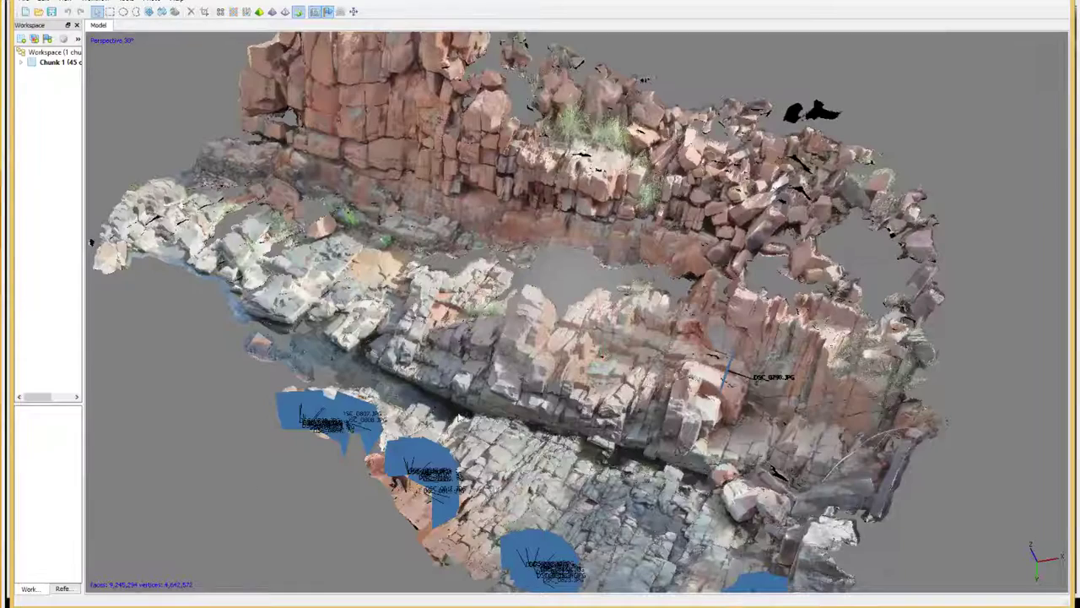
- Orbit the textured rock model to a low side view, then a closer oblique view
{"action": "left_click_drag", "start_coordinate": [473, 278], "coordinate": [485, 232]}
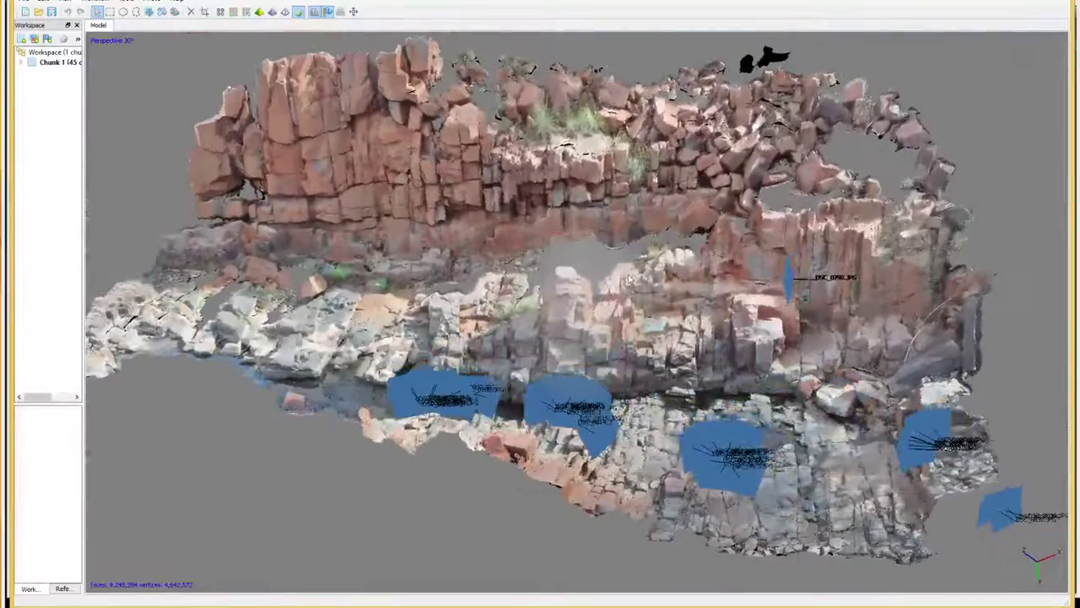
{"action": "left_click_drag", "start_coordinate": [583, 314], "coordinate": [469, 344]}
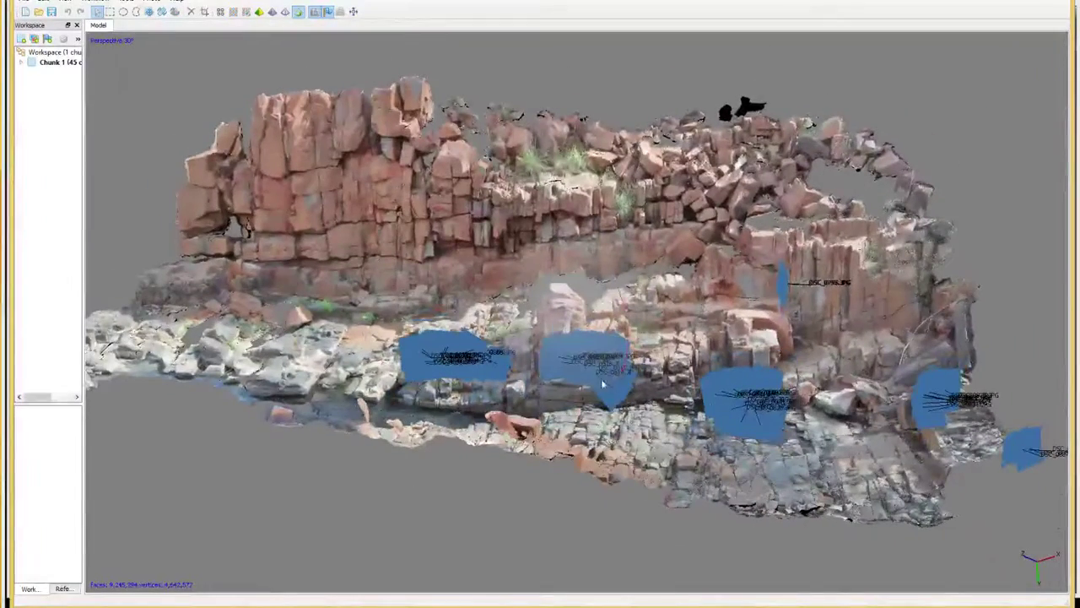